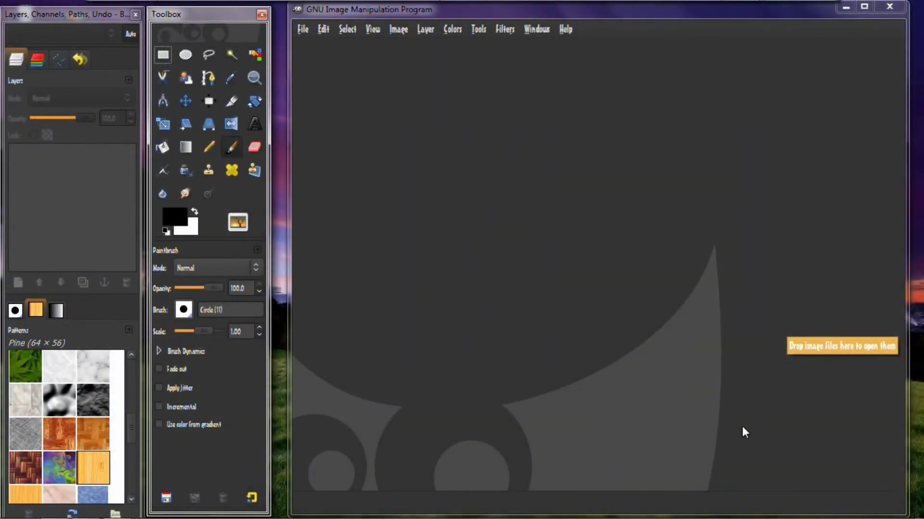
- Create a new blank white image at 640×400 pixels
left_click(302, 29)
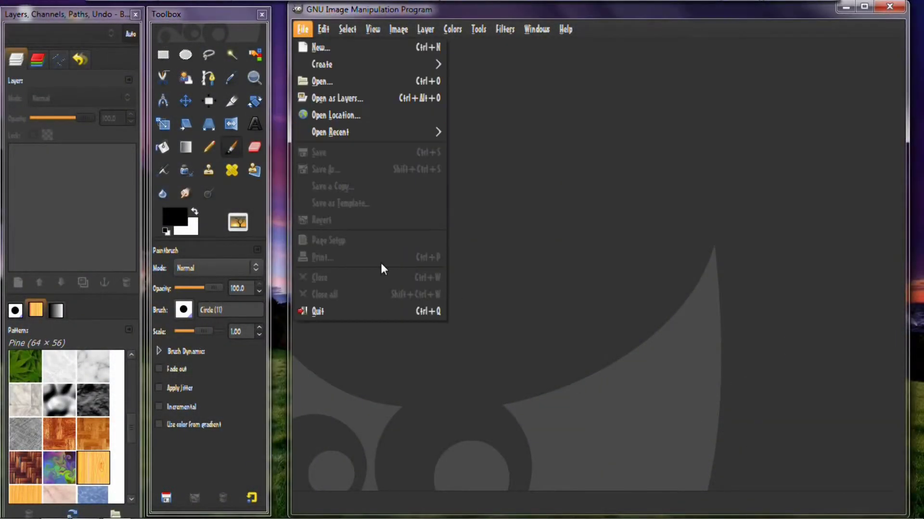
left_click(323, 53)
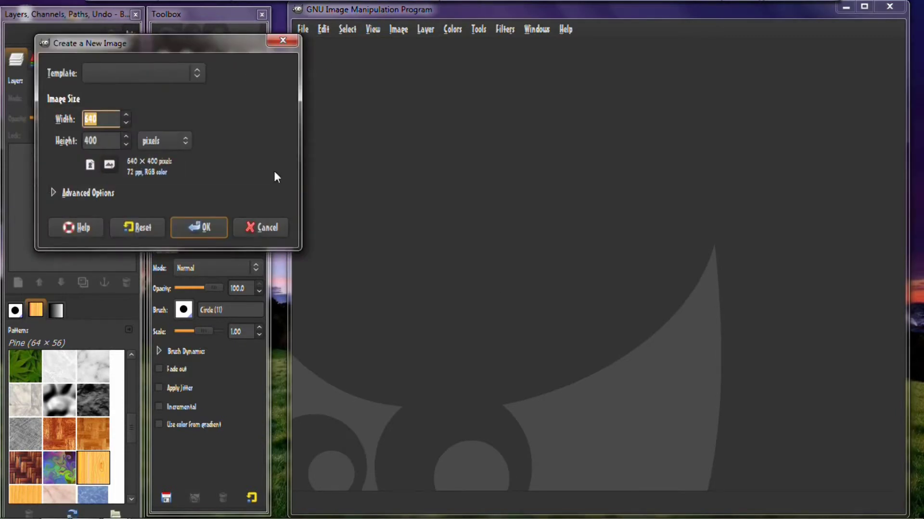
left_click(201, 224)
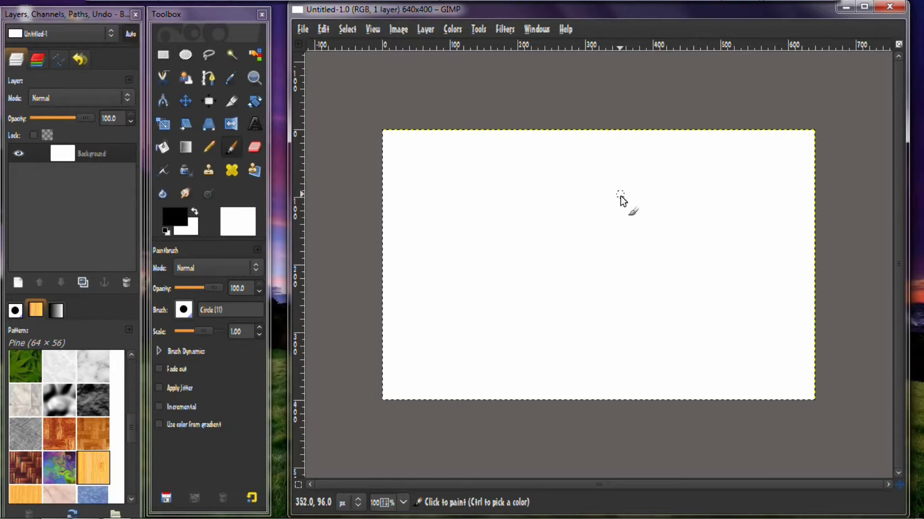
- Add an alpha channel to the Background layer, then hide that layer
right_click(111, 152)
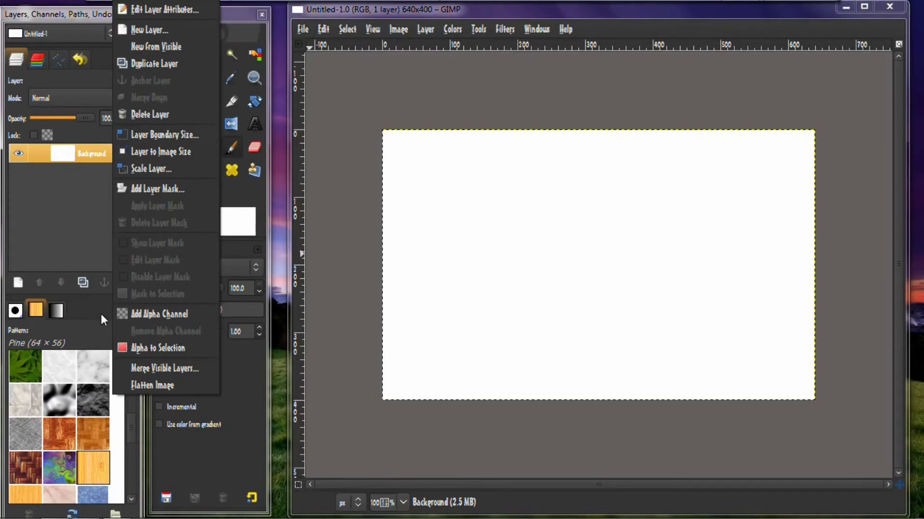
left_click(151, 313)
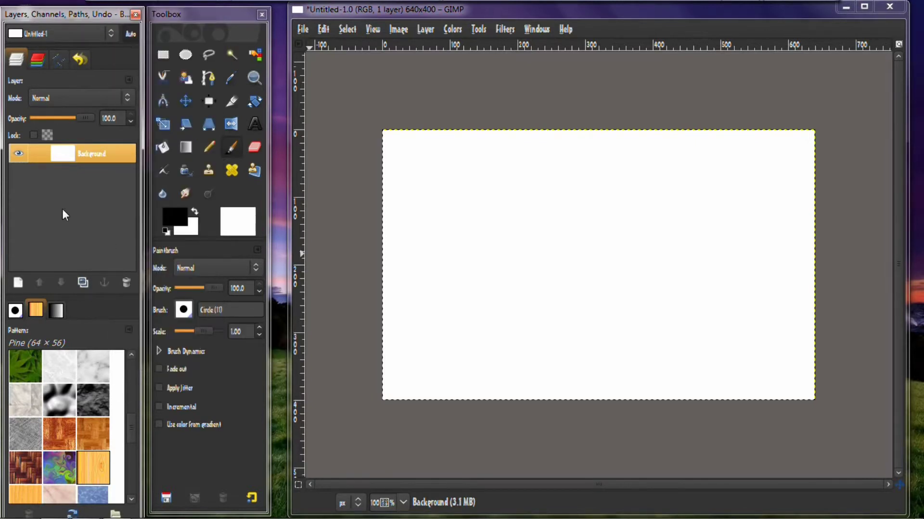
left_click(16, 155)
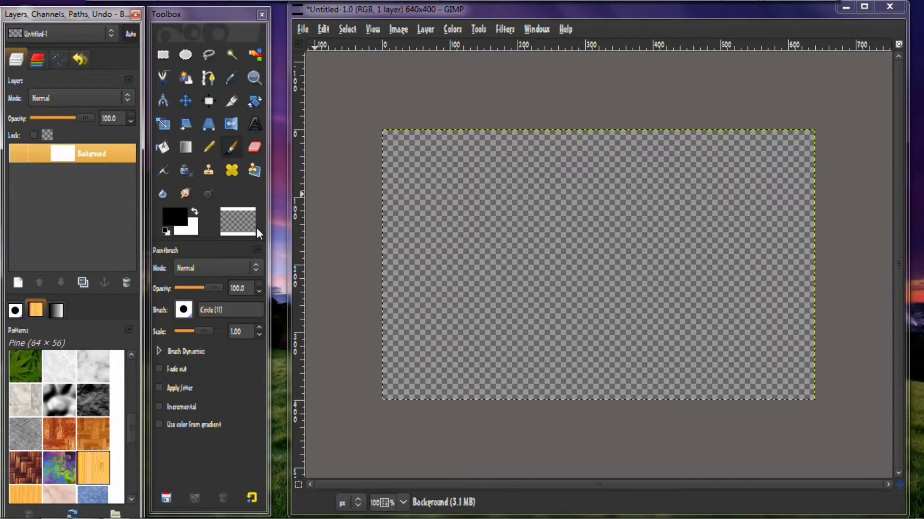
left_click(359, 444)
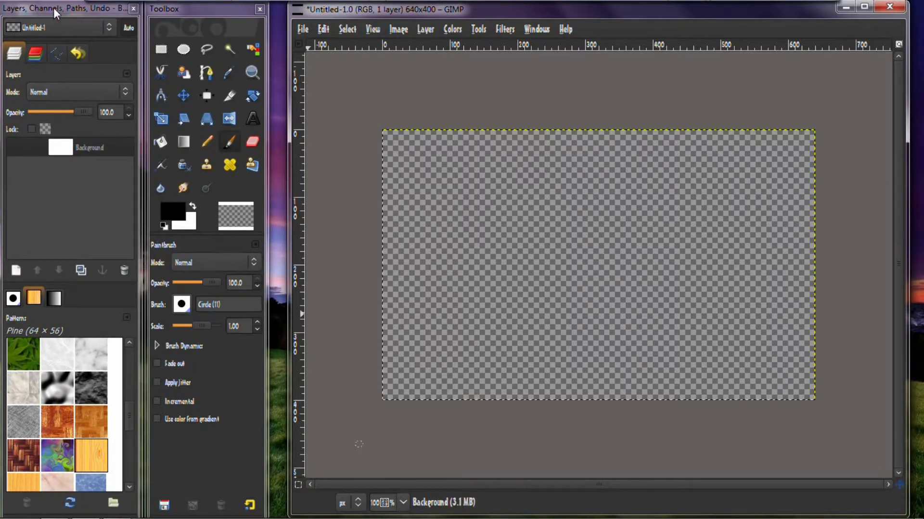
- Drop the images1.jpg cartoon TV picture onto the canvas as a new layer
left_click_drag(55, 11, 54, 454)
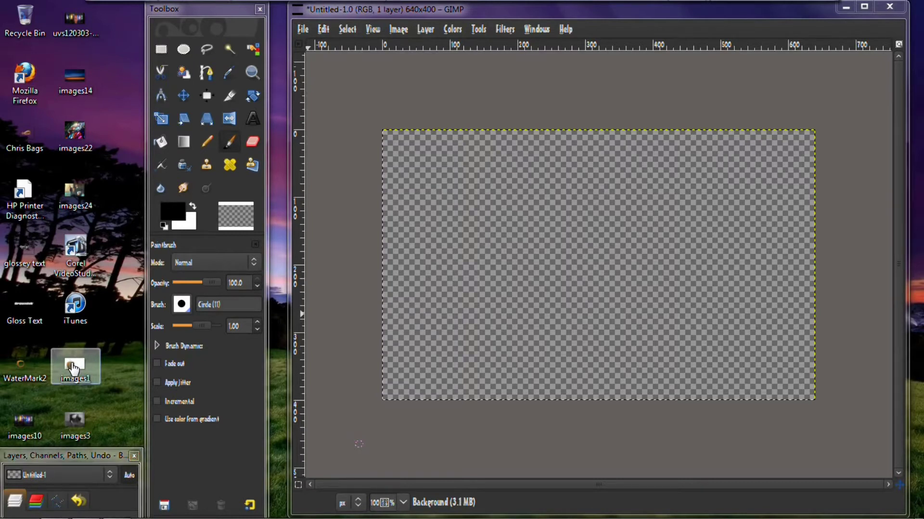
left_click_drag(73, 370, 285, 349)
left_click_drag(576, 266, 576, 267)
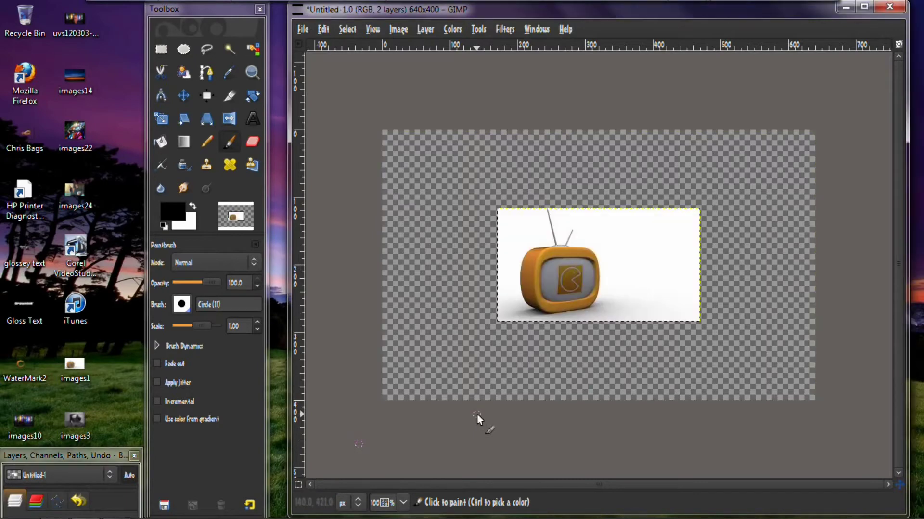
left_click_drag(47, 455, 43, 8)
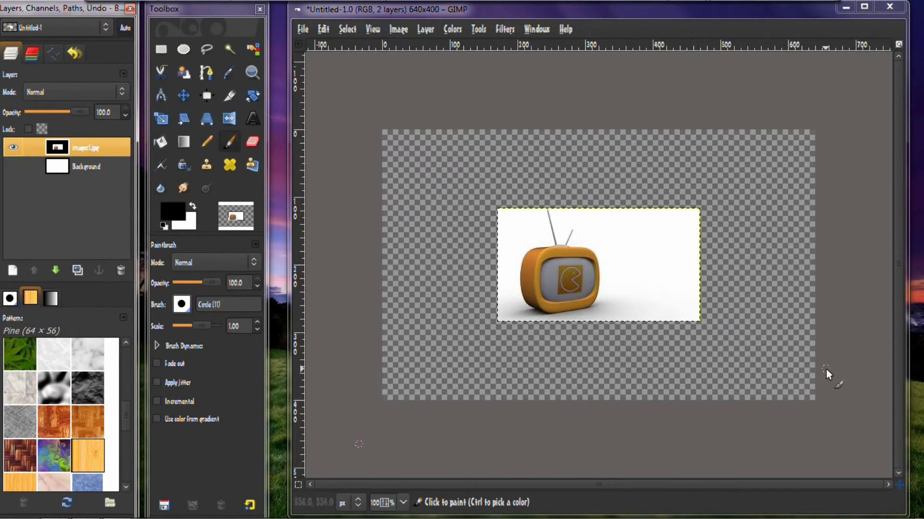
- Scale the images1.jpg TV layer from 300×168 up to 579×358 pixels
left_click(162, 120)
left_click(601, 265)
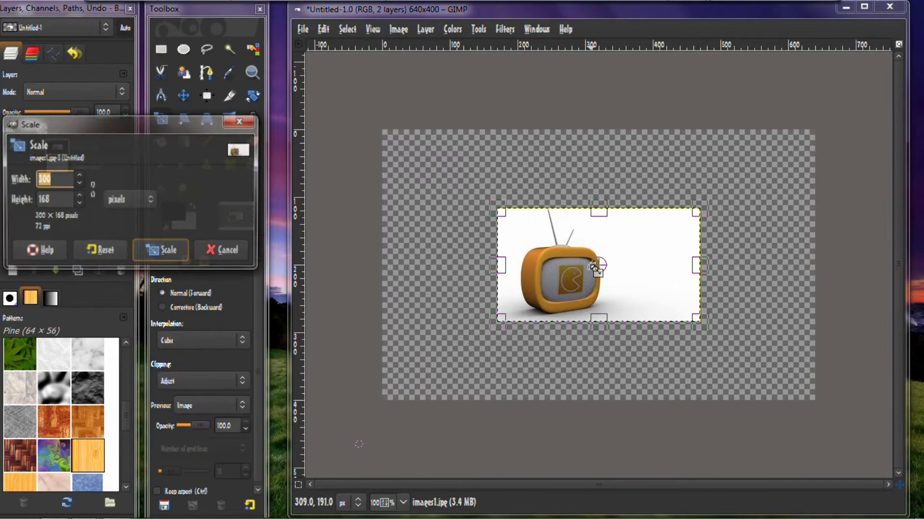
left_click_drag(496, 212, 408, 136)
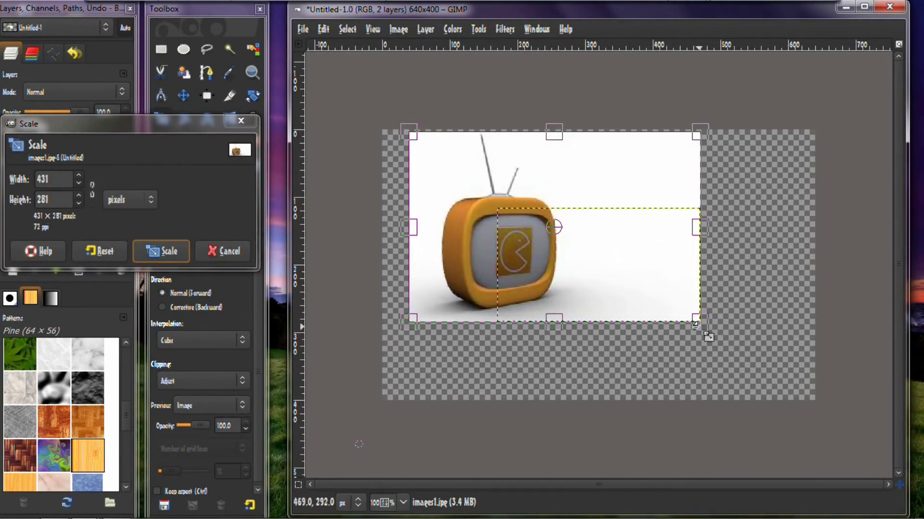
left_click_drag(704, 332, 799, 376)
left_click_drag(603, 251, 605, 265)
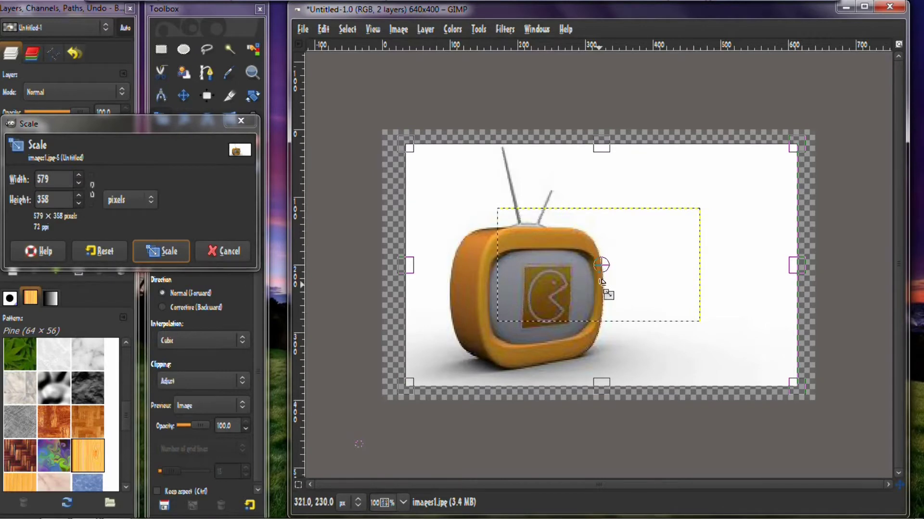
left_click(161, 251)
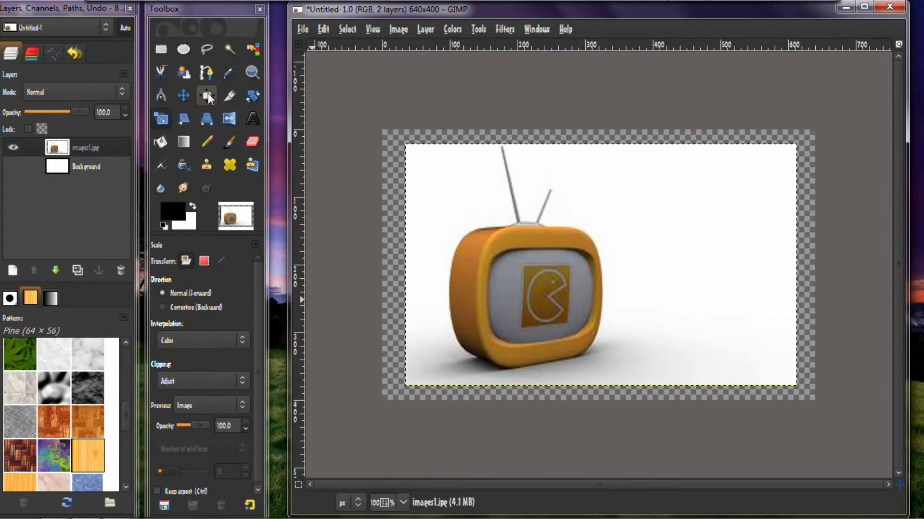
- Switch to the Paths tool and zoom the canvas to 800%
left_click(205, 73)
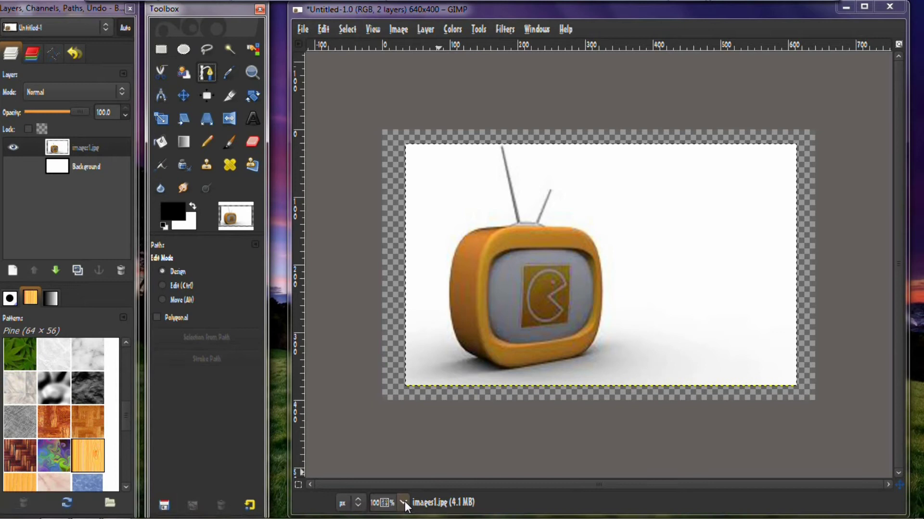
left_click(403, 501)
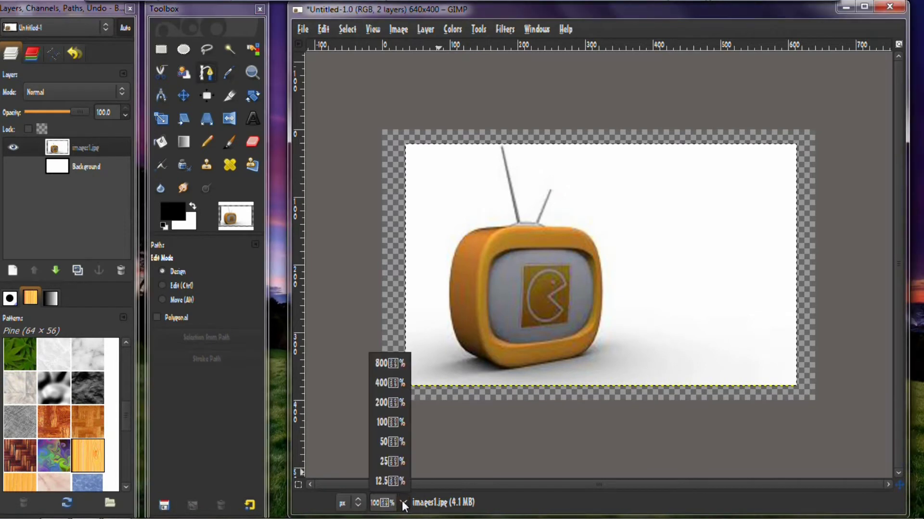
left_click(388, 364)
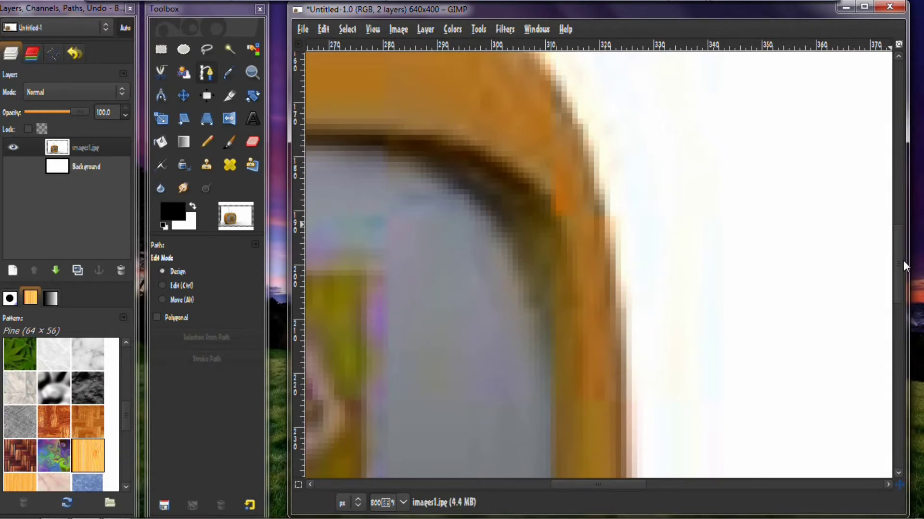
left_click_drag(900, 262, 896, 253)
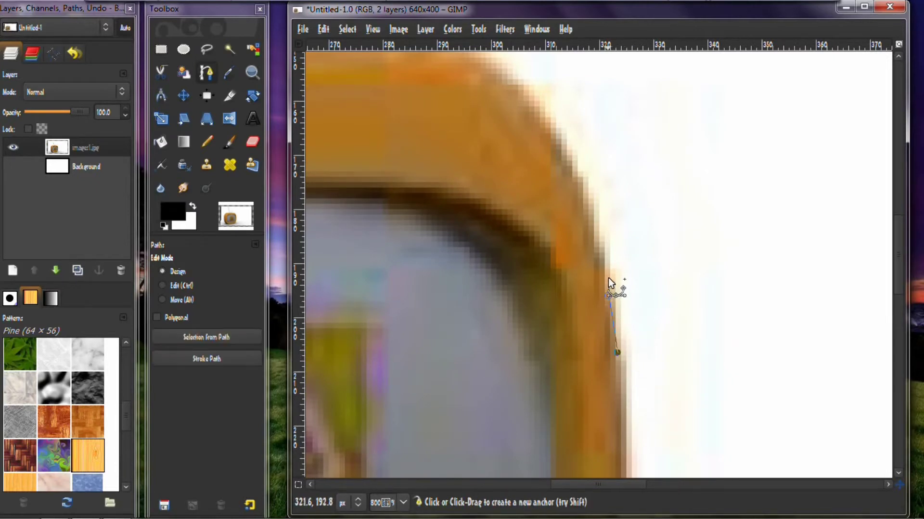
- Trace the TV's right edge, top arch, antenna and top edge with path anchors
left_click(596, 246)
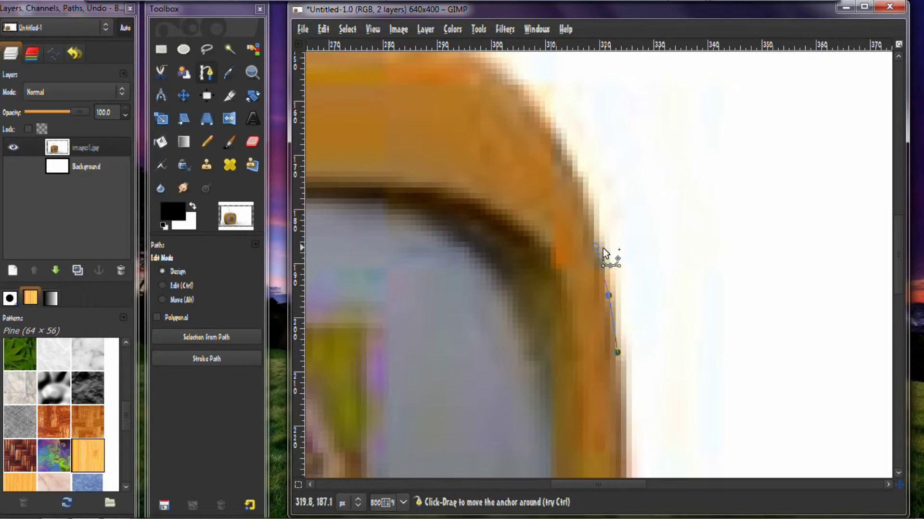
left_click(576, 192)
left_click(548, 137)
left_click(521, 100)
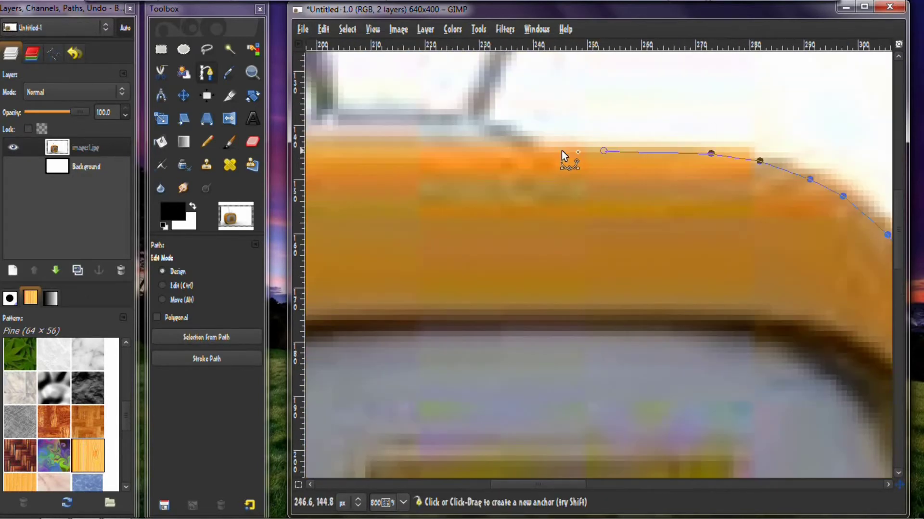
left_click(489, 124)
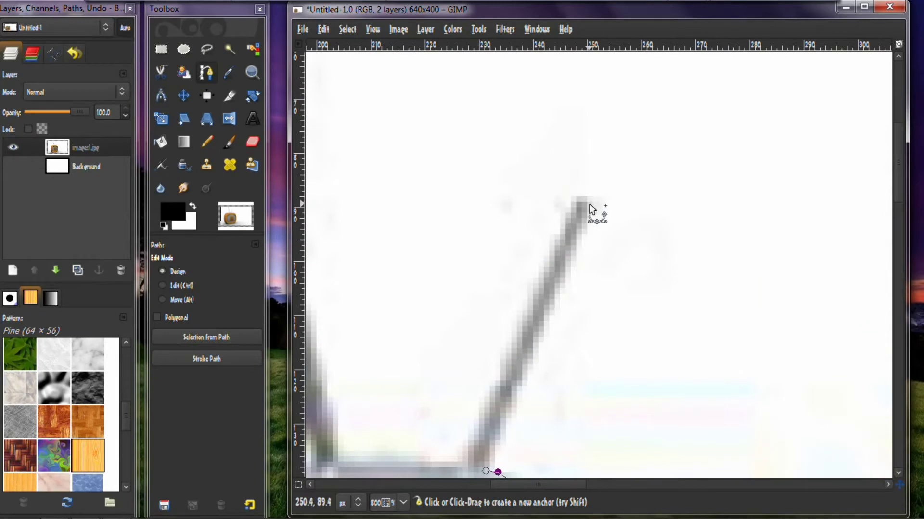
left_click(585, 202)
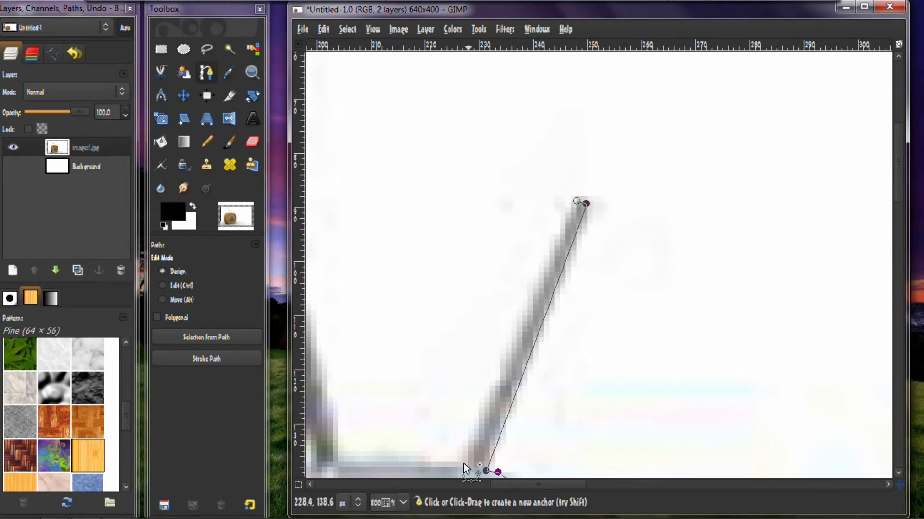
left_click(388, 460)
left_click(365, 456)
left_click(353, 458)
scroll(481, 337, "left", 5)
scroll(482, 337, "up", 5)
left_click(536, 182)
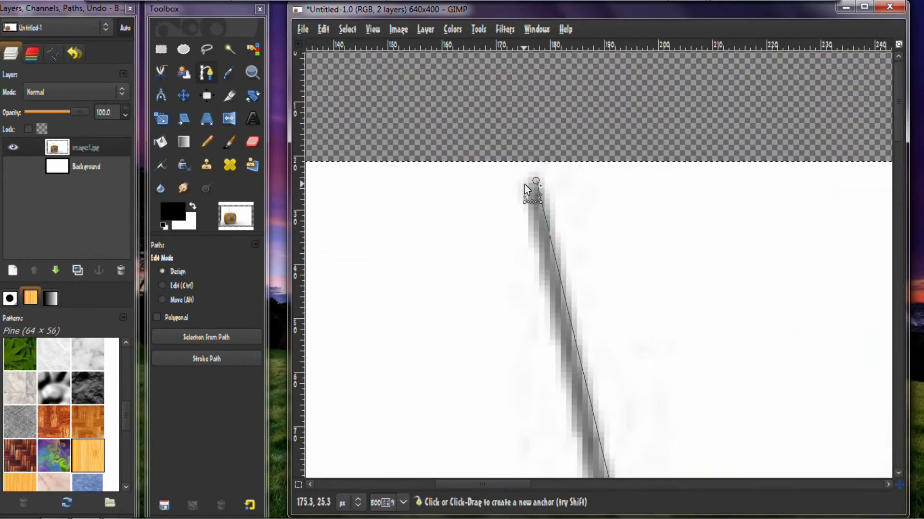
scroll(524, 184, "down", 10)
left_click(650, 217)
left_click(640, 225)
left_click(626, 231)
left_click(617, 236)
left_click(603, 244)
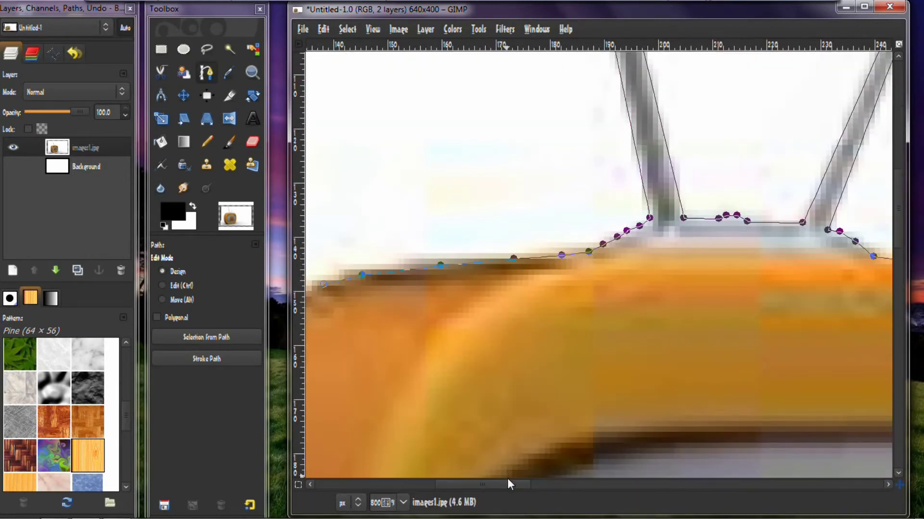
- Continue the outer path down the TV's curved left edge
scroll(509, 339, "left", 5)
left_click(539, 289)
scroll(426, 151, "down", 10)
left_click(417, 129)
left_click(413, 166)
left_click(405, 211)
left_click(397, 265)
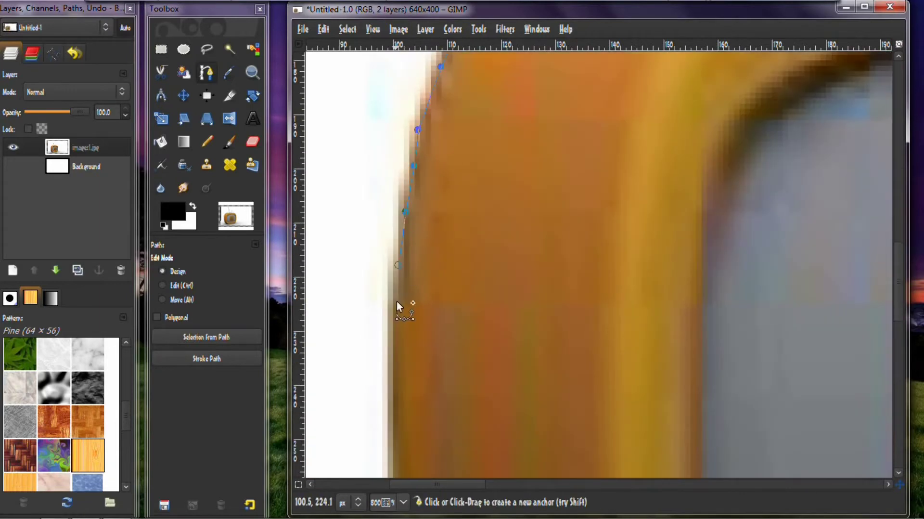
scroll(396, 302, "down", 5)
left_click(421, 379)
left_click(429, 422)
scroll(427, 419, "down", 5)
left_click(454, 237)
left_click(468, 265)
left_click(490, 294)
left_click(522, 321)
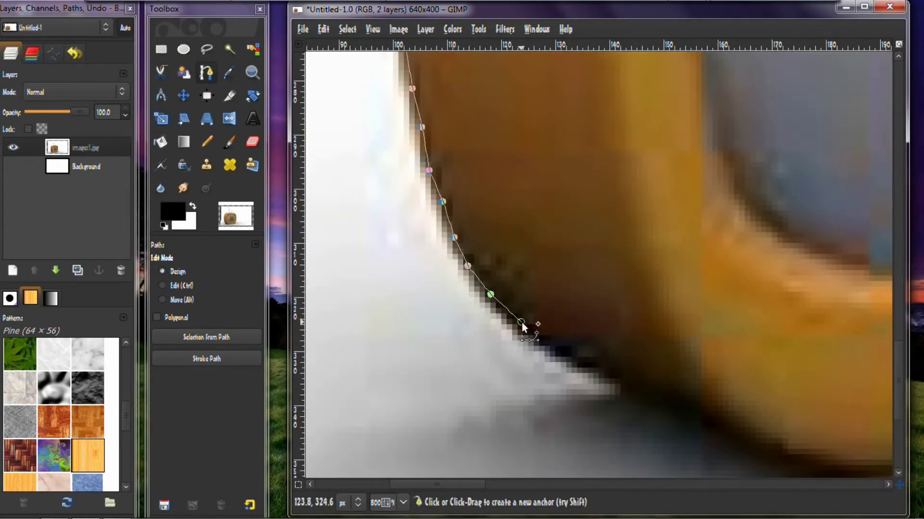
- Carry the outer path along the TV's bottom edge
left_click(598, 374)
left_click(745, 453)
scroll(745, 454, "right", 12)
scroll(481, 346, "down", 5)
left_click(471, 349)
left_click(522, 354)
left_click(644, 332)
left_click(868, 286)
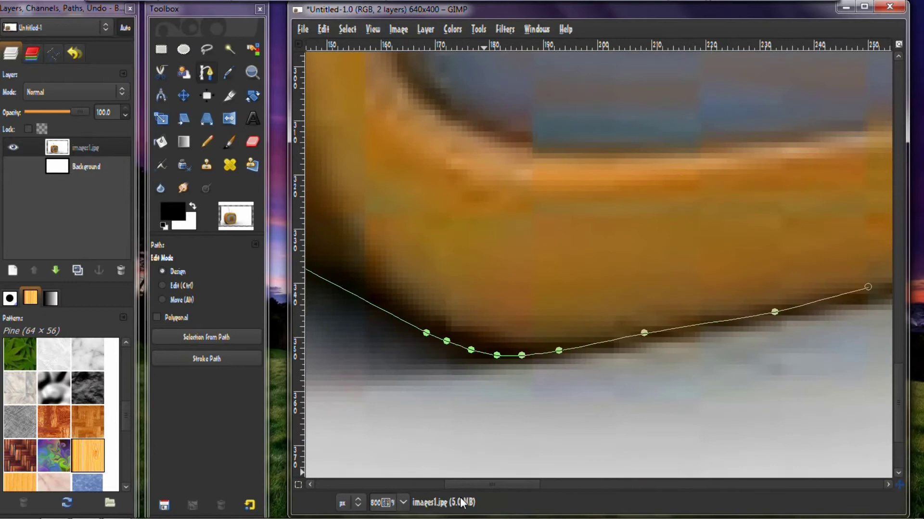
scroll(529, 337, "right", 10)
left_click(565, 276)
left_click(662, 260)
left_click(685, 252)
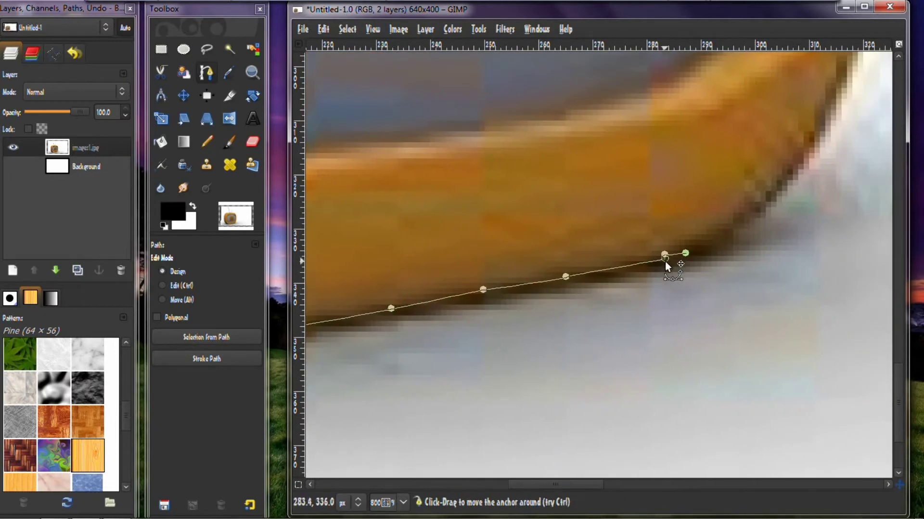
- Undo the misplaced end anchor and trace up the TV's curved right edge
left_click(323, 29)
left_click(350, 47)
left_click(689, 250)
left_click(721, 234)
left_click(762, 202)
left_click(789, 171)
left_click(815, 128)
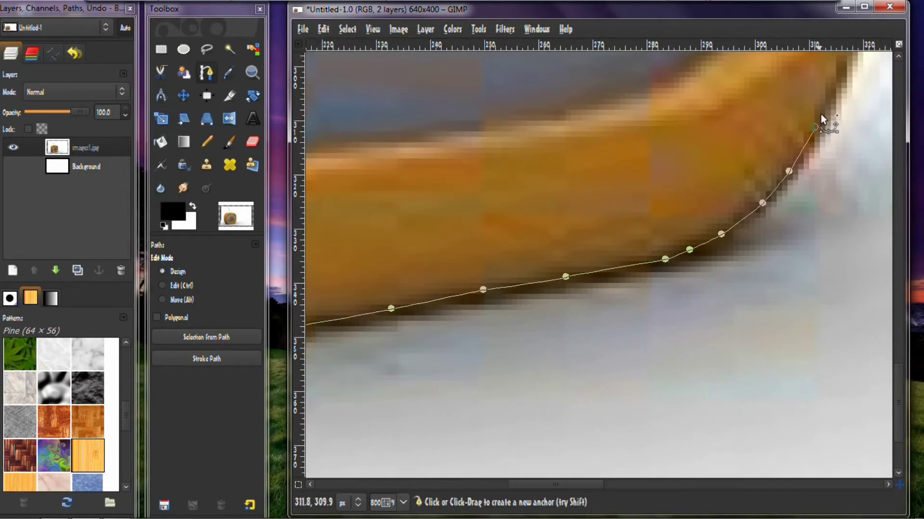
scroll(837, 207, "up", 5)
left_click(855, 304)
scroll(625, 360, "up", 9)
scroll(625, 360, "right", 5)
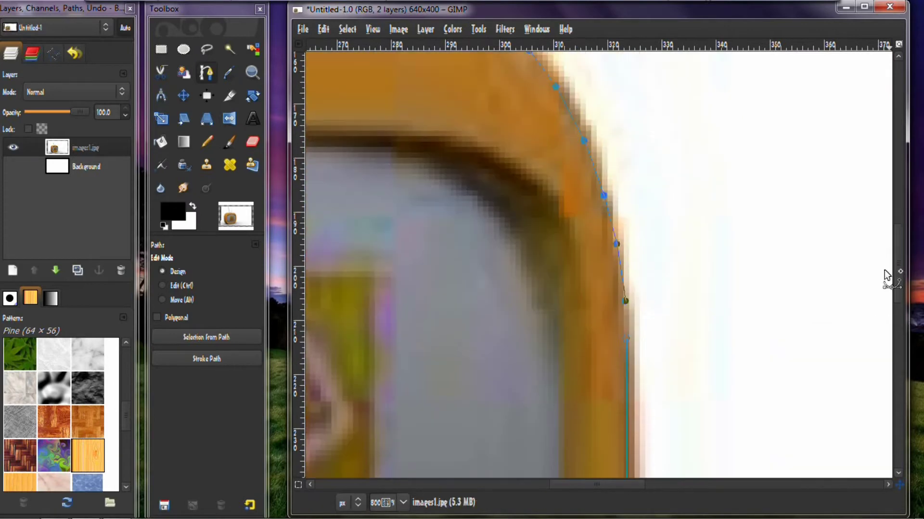
- Start a separate outline at the screen's inner edge, tracing its right side and top curve
left_click(557, 309, "shift")
left_click(546, 246)
left_click(528, 212)
left_click(501, 184)
left_click(472, 164)
left_click(425, 151)
left_click(379, 143)
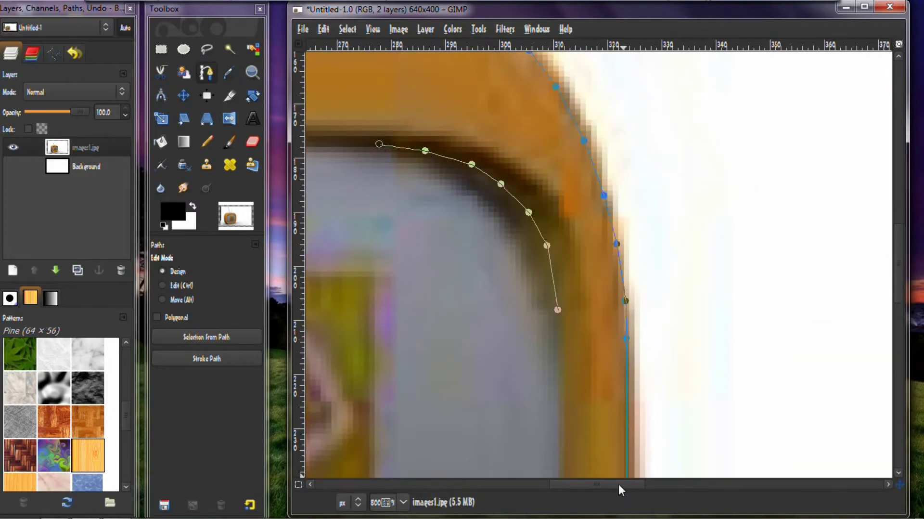
scroll(338, 146, "left", 10)
left_click(392, 144)
left_click(338, 145)
scroll(485, 155, "left", 5)
left_click(484, 155)
left_click(470, 166)
left_click(416, 190)
left_click(389, 212)
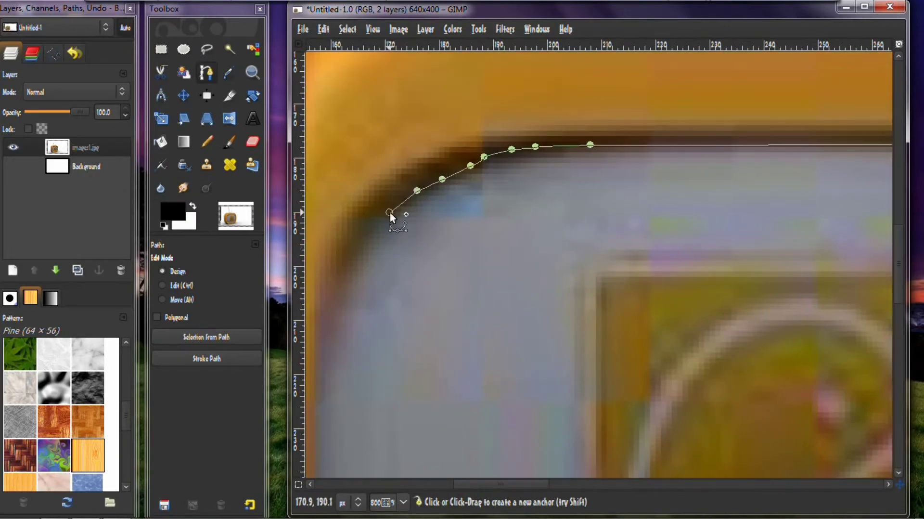
- Trace the inner screen outline down its left edge and along the bottom
scroll(556, 476, "left", 3)
left_click(450, 244)
left_click(421, 288)
left_click(409, 450)
scroll(634, 339, "down", 10)
left_click(409, 237)
left_click(413, 290)
left_click(420, 321)
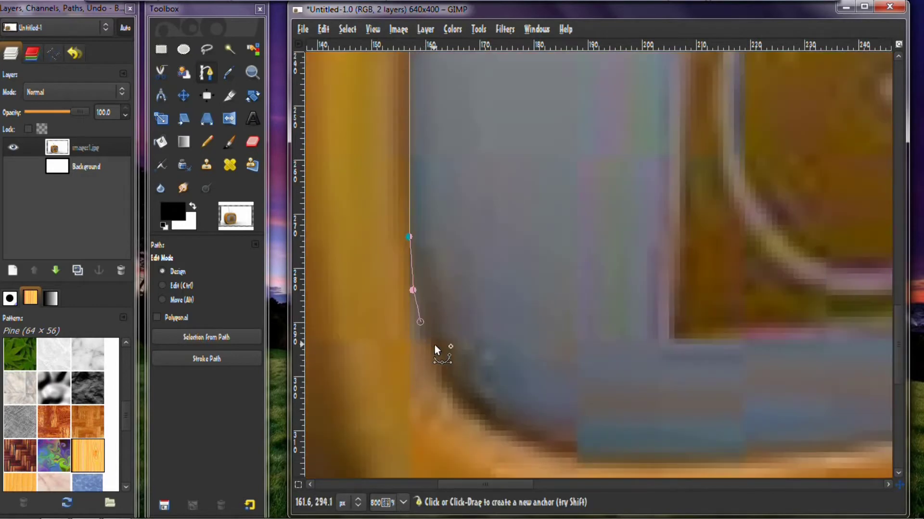
left_click(444, 368)
left_click(492, 422)
left_click(567, 455)
scroll(556, 482, "right", 5)
left_click(386, 458)
left_click(501, 449)
left_click(592, 431)
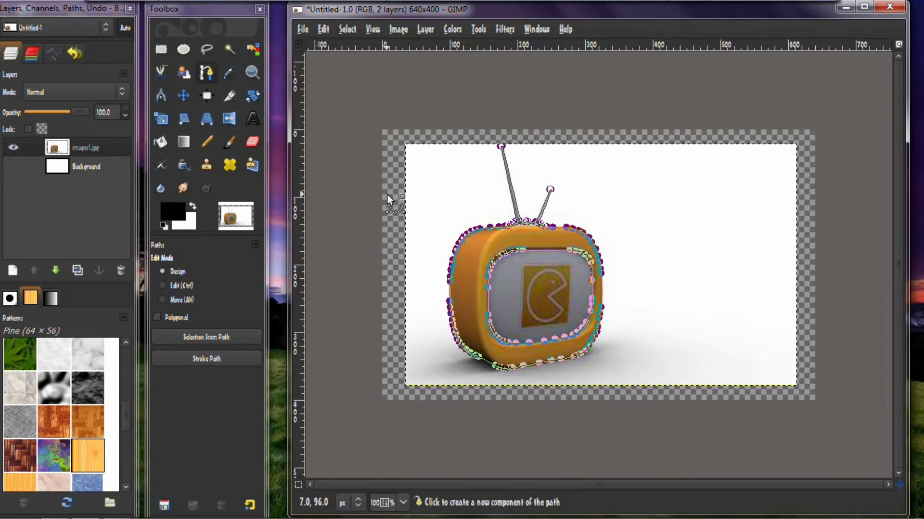
- Select from the path, invert, delete the background and screen, then deselect
left_click(347, 30)
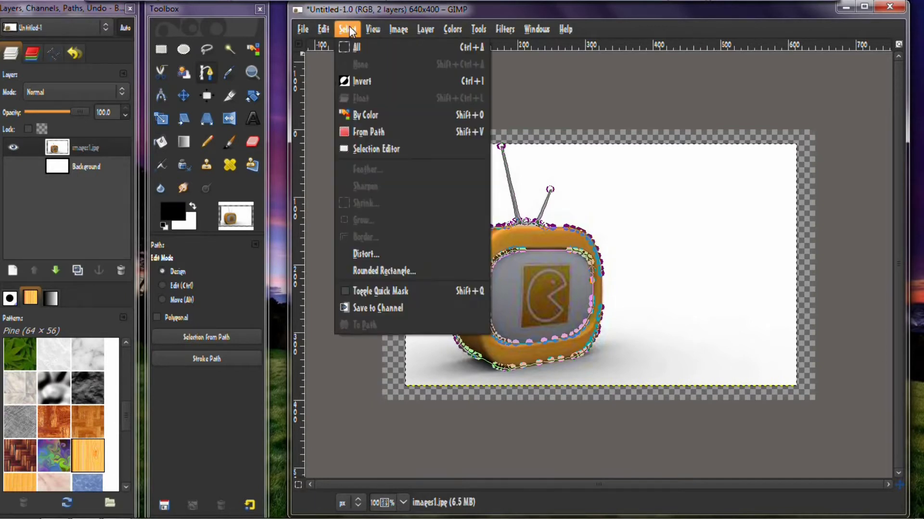
left_click(382, 133)
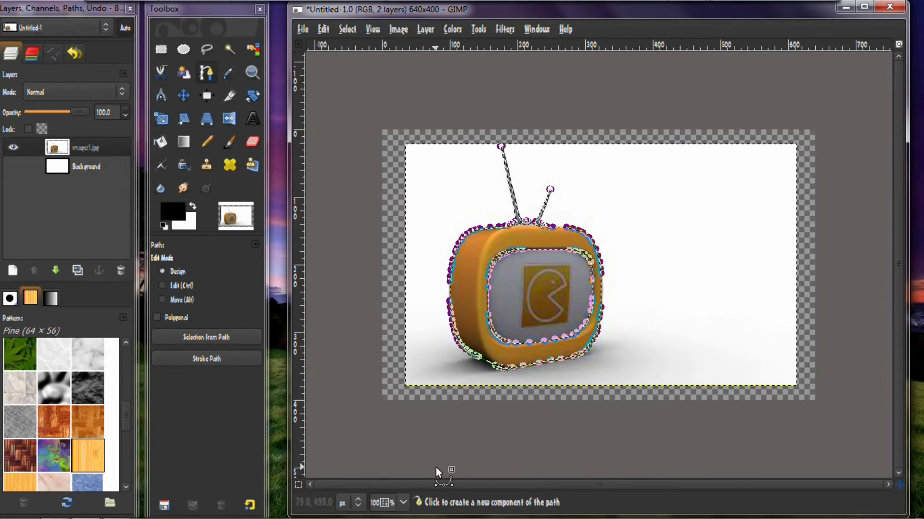
key("ctrl")
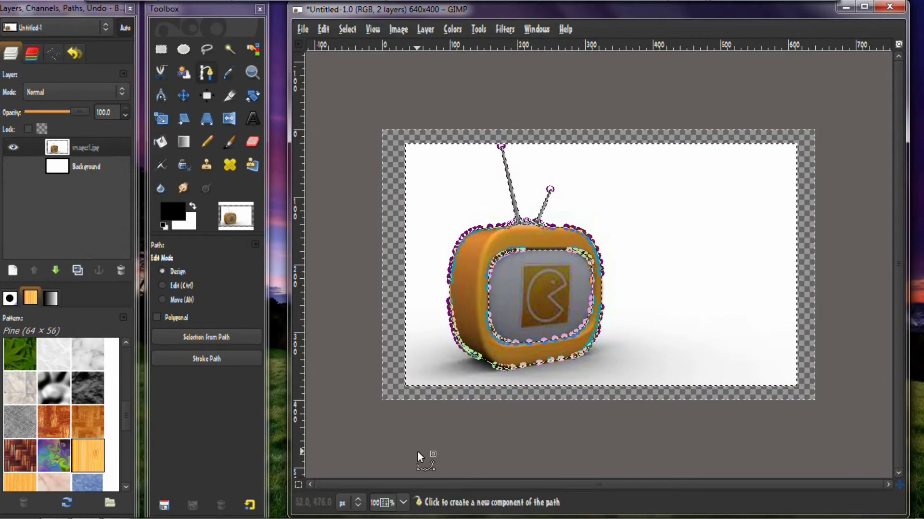
key("ctrl+i")
key("Delete")
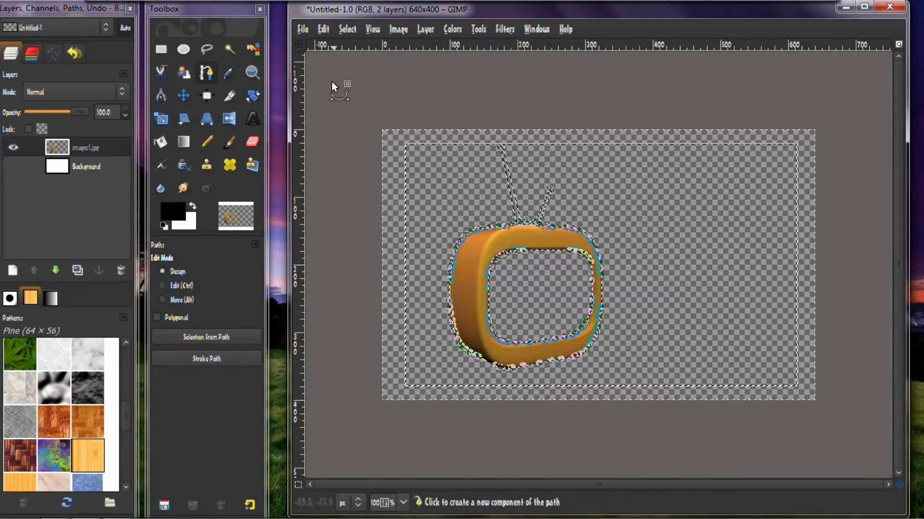
left_click(345, 29)
left_click(356, 64)
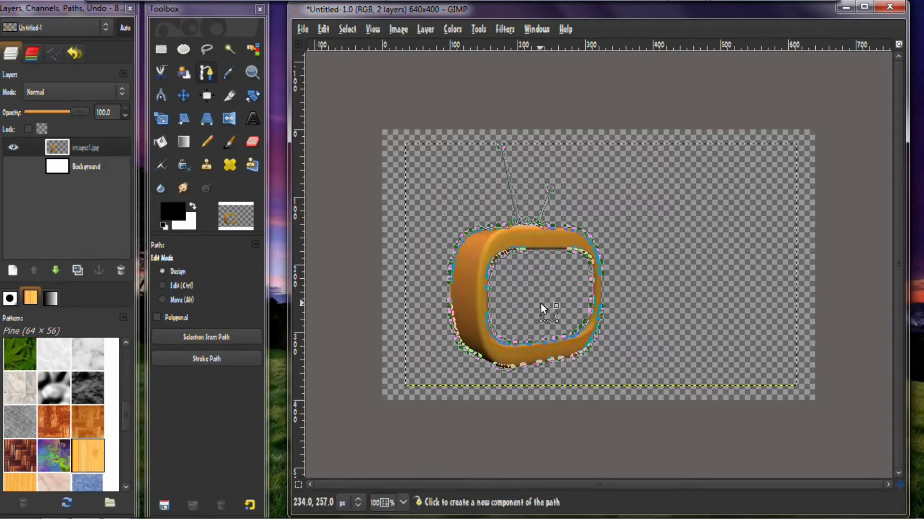
- Add the images3 photo as a layer and move images3.jpg below images1.jpg
left_click_drag(36, 12, 35, 467)
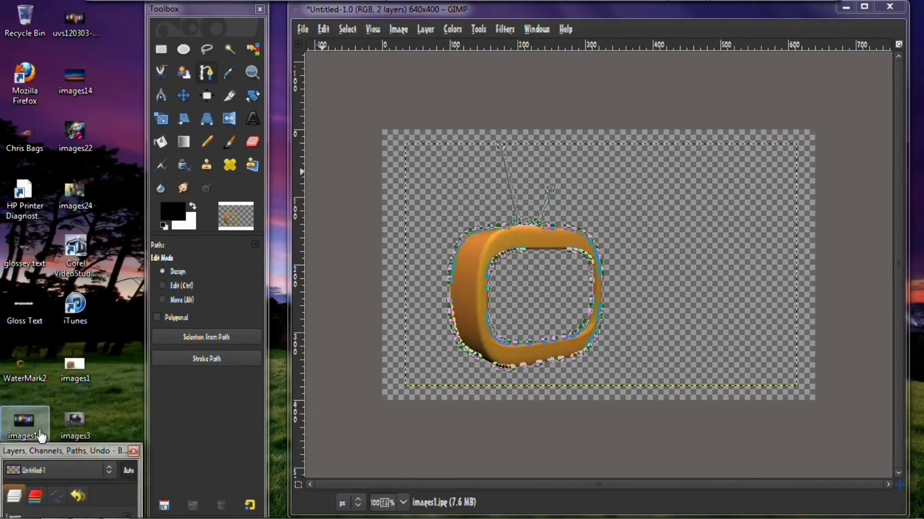
left_click_drag(74, 419, 546, 289)
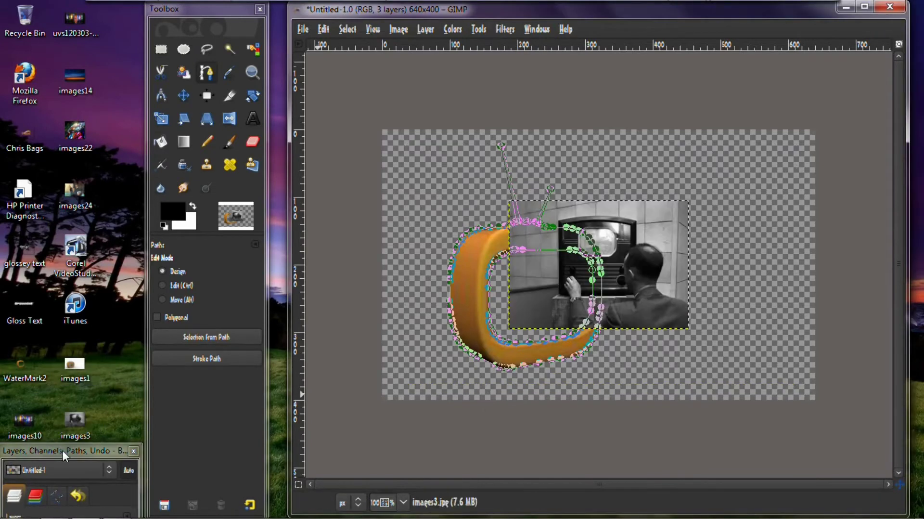
left_click_drag(61, 451, 62, 7)
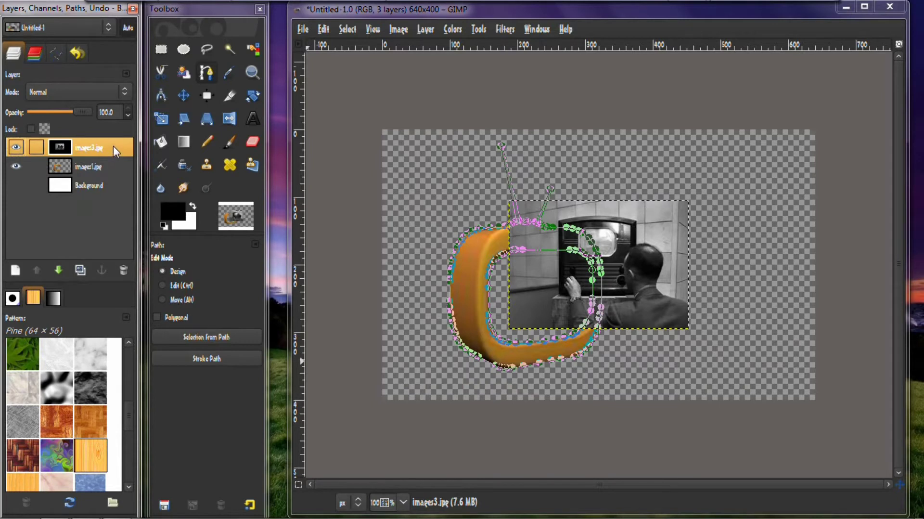
left_click_drag(113, 146, 115, 177)
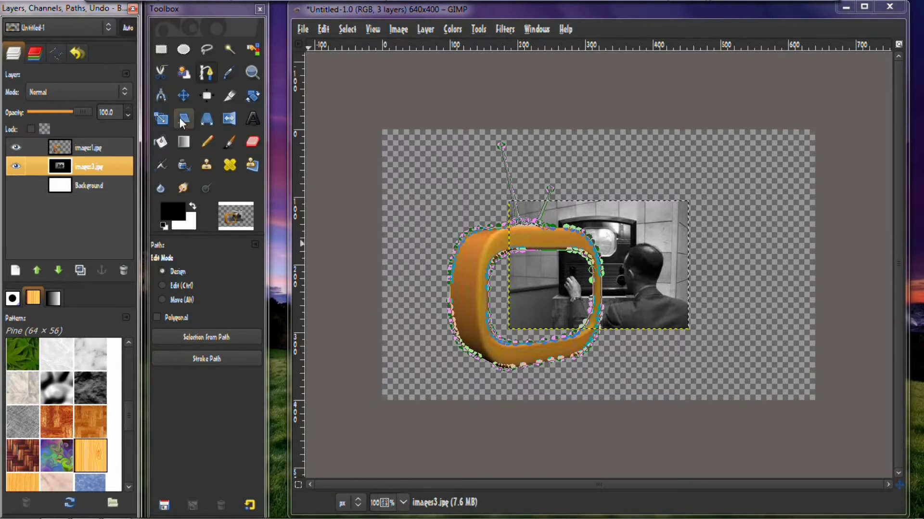
- Shift the images3.jpg photo left and down so it fills the TV's screen opening
left_click(184, 96)
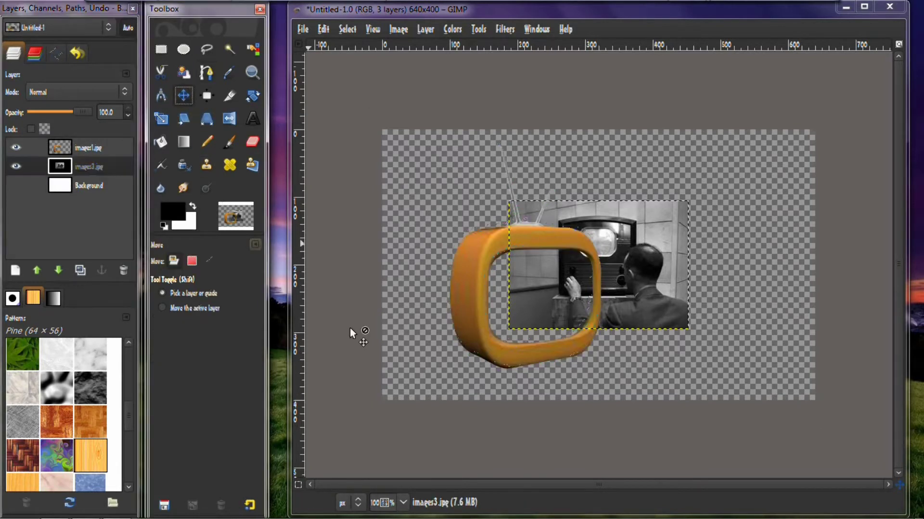
left_click_drag(628, 268, 552, 296)
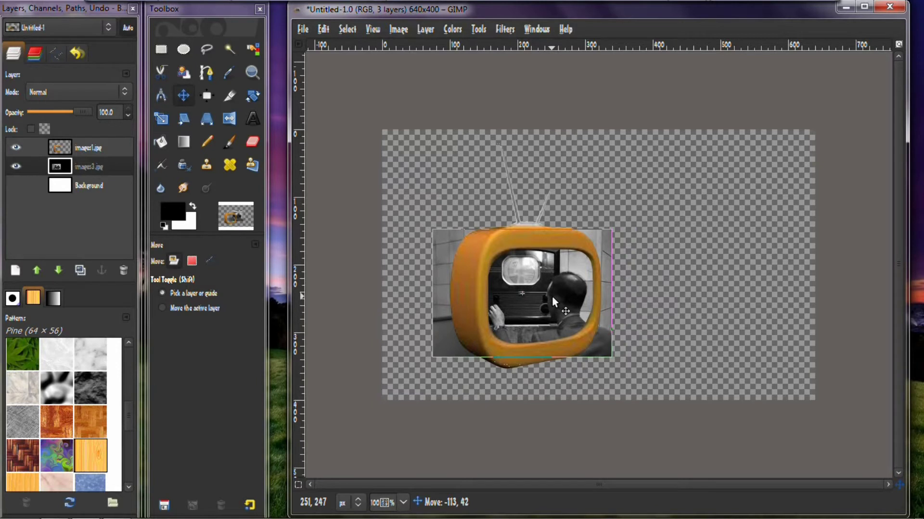
left_click_drag(553, 296, 555, 297)
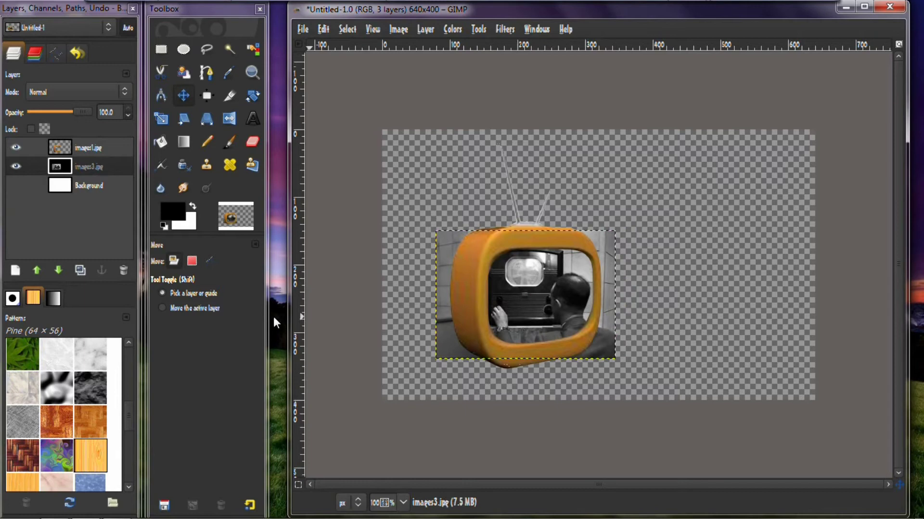
- Scale the images3.jpg photo down to 165×188 pixels to fit the screen
left_click(161, 119)
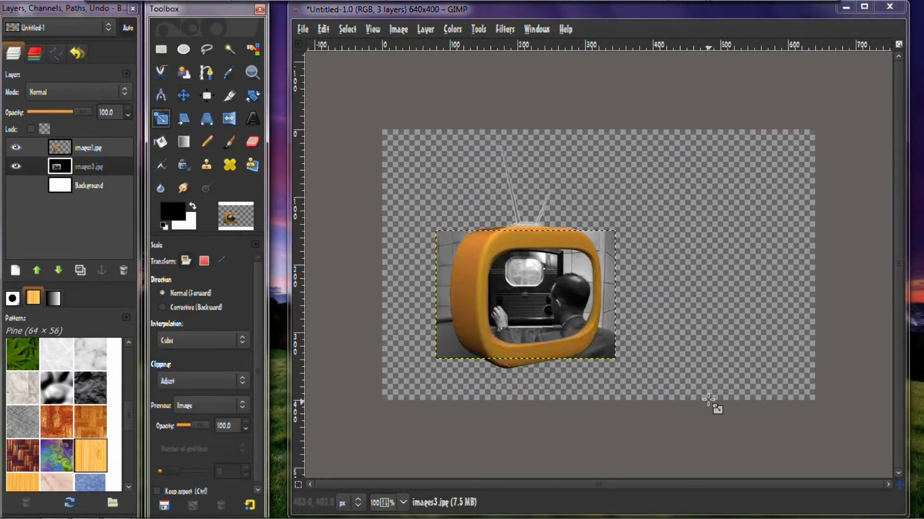
left_click(551, 309)
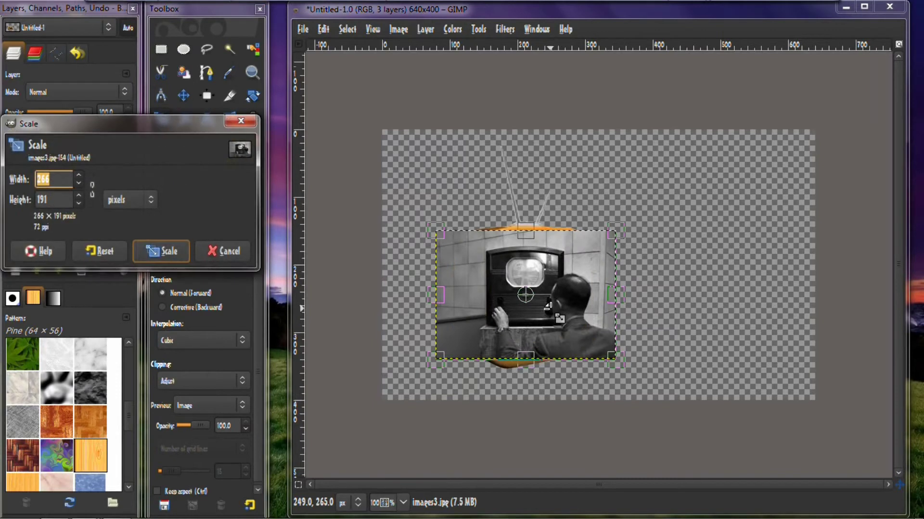
mouse_move(616, 232)
left_mouse_down()
mouse_move(582, 235)
mouse_move(599, 238)
left_mouse_up()
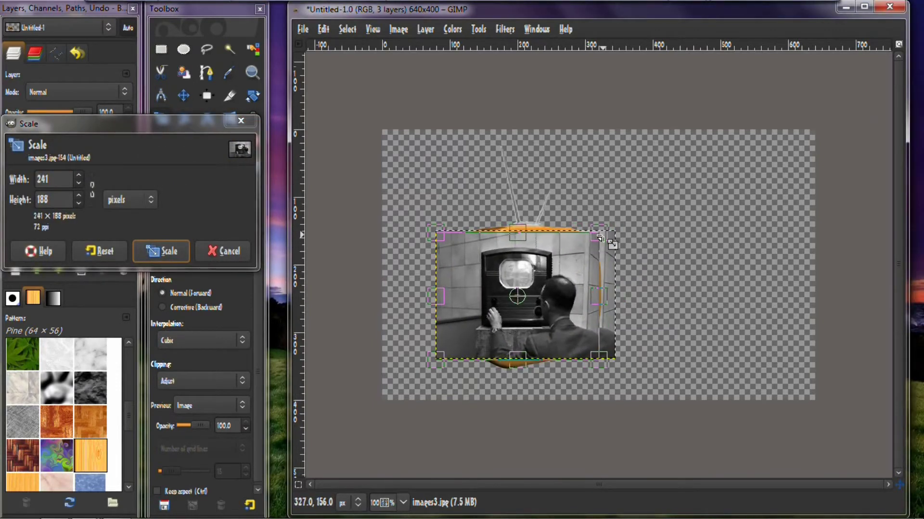
left_click_drag(438, 232, 489, 234)
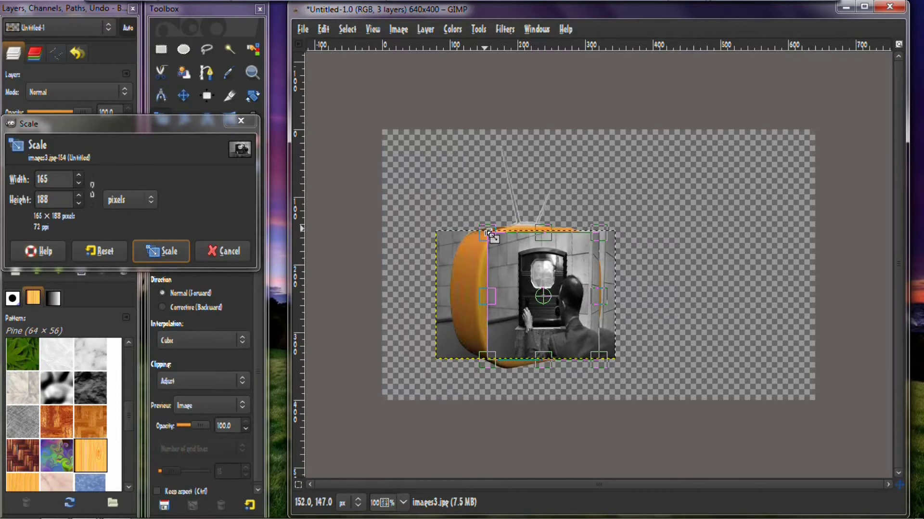
left_click(180, 253)
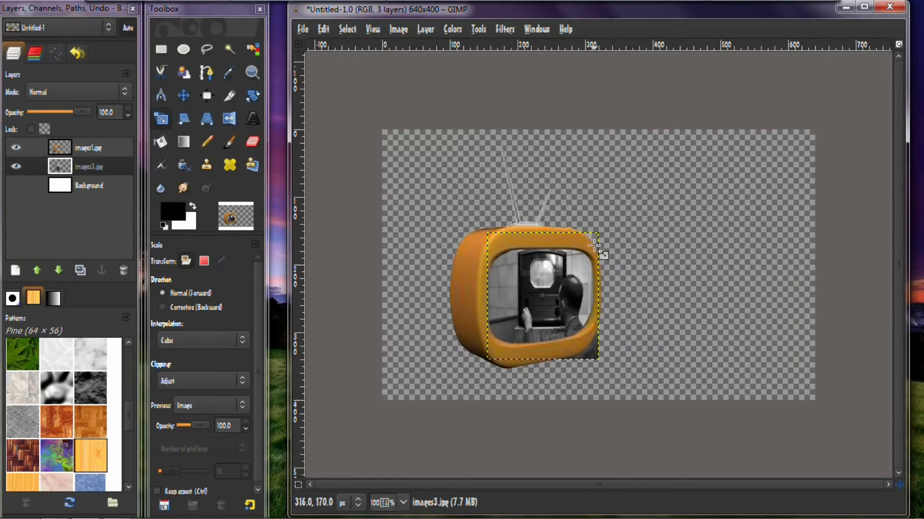
- Zoom to 800% and ready the Eraser with the Circle (09) brush
left_click(403, 502)
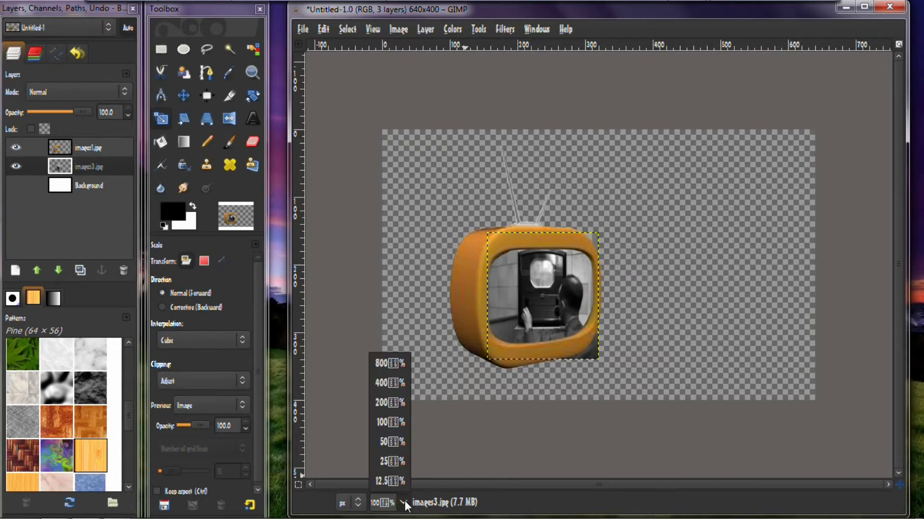
left_click(388, 364)
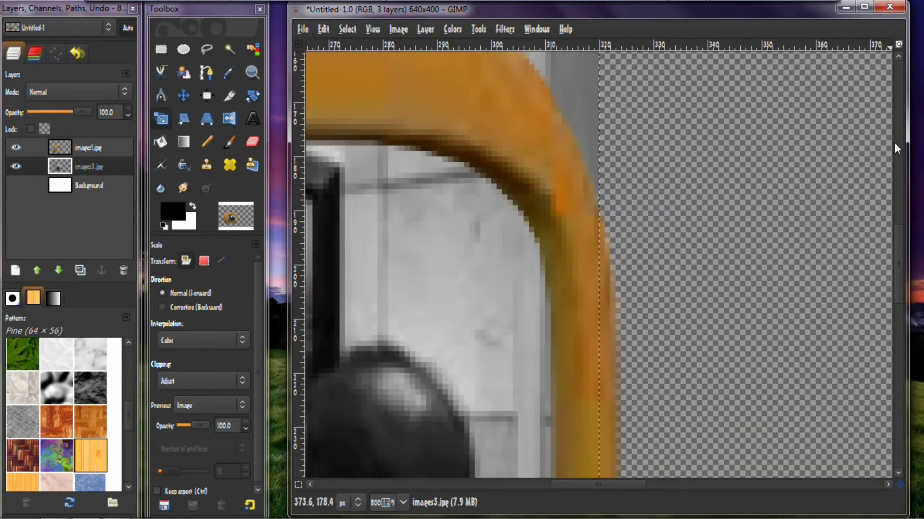
scroll(900, 303, "up", 5)
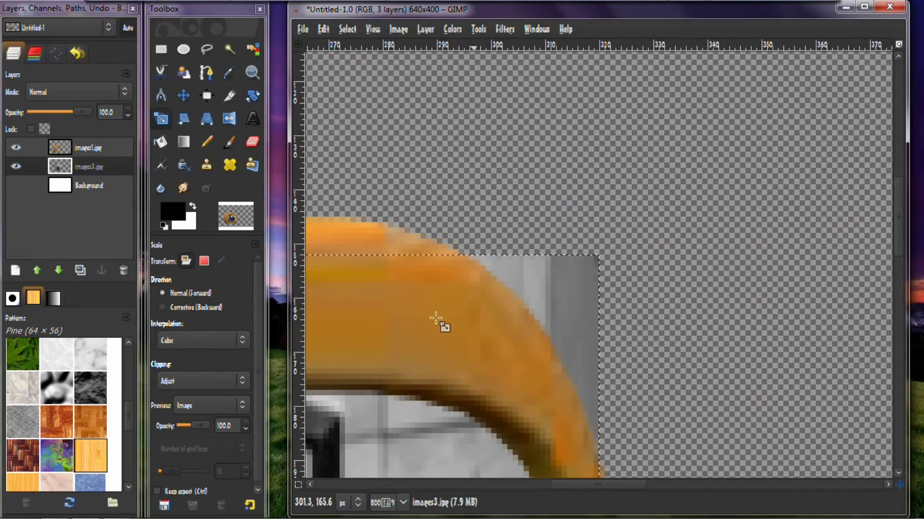
left_click(251, 141)
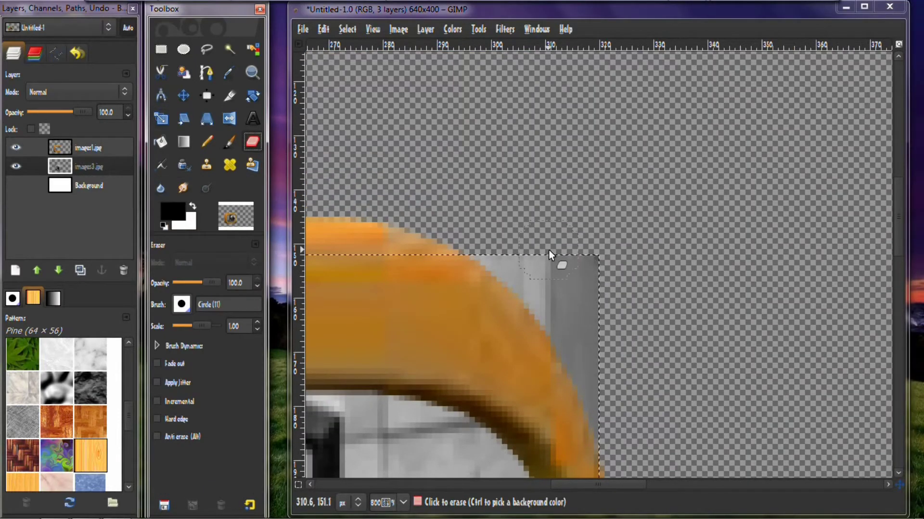
left_click(181, 304)
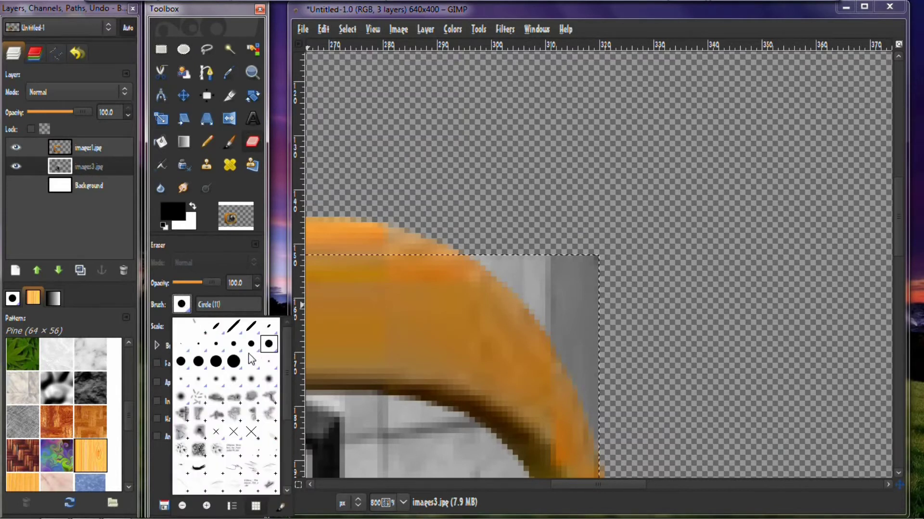
left_click(251, 344)
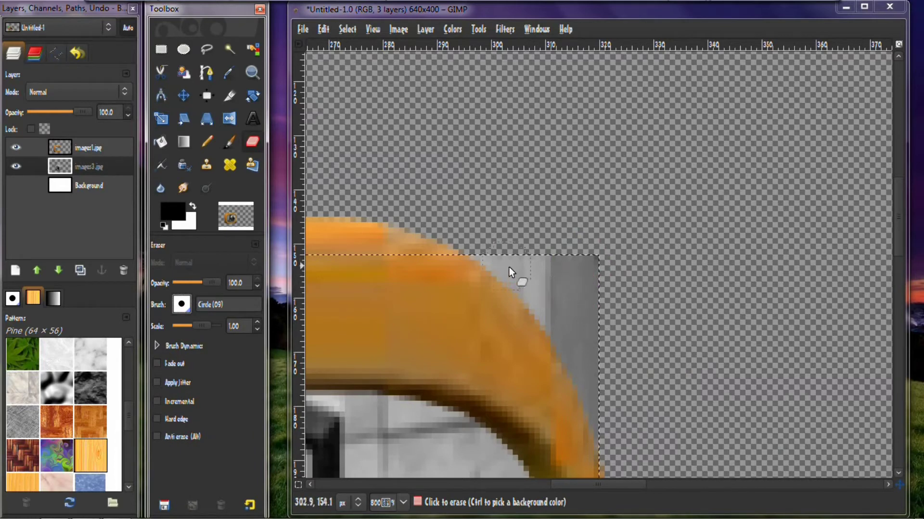
- Erase the grey photo areas beyond the TV frame's right and lower edges
left_click_drag(590, 268, 538, 274)
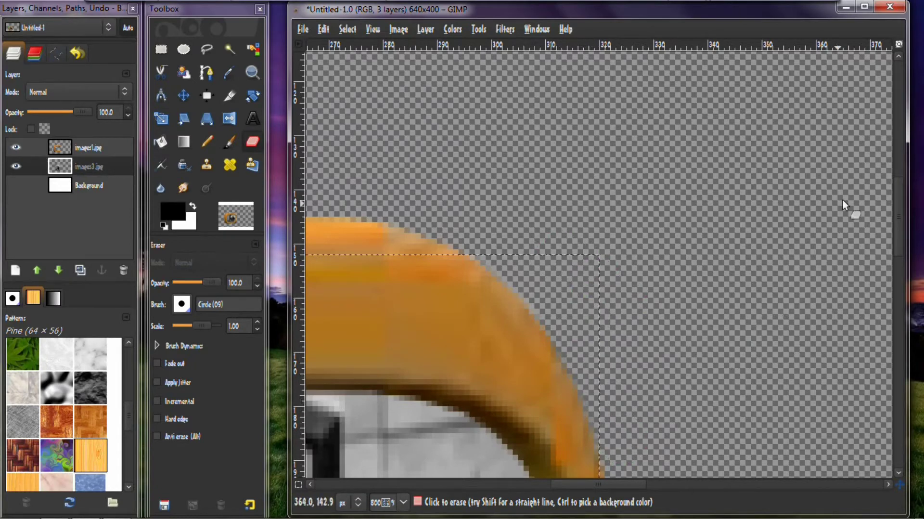
scroll(619, 246, "down", 20)
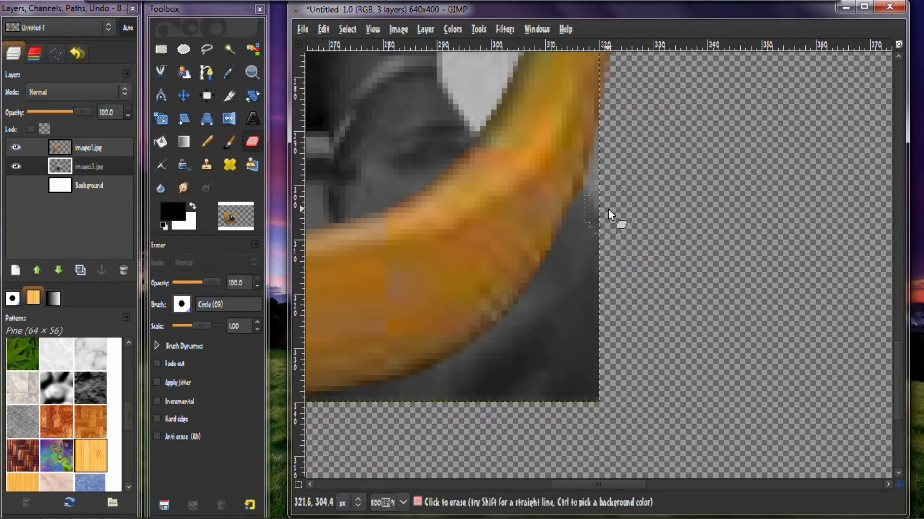
left_click(604, 203)
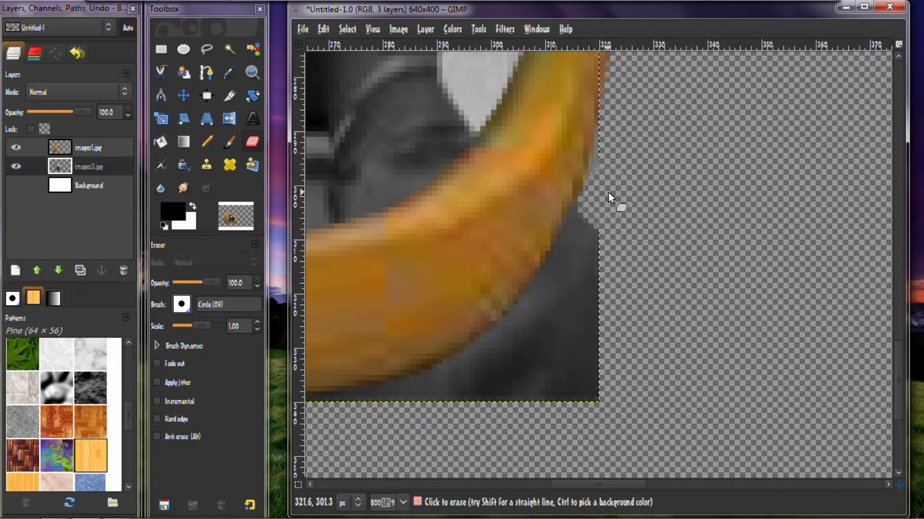
mouse_move(599, 231)
left_mouse_down()
mouse_move(590, 262)
mouse_move(515, 334)
mouse_move(438, 397)
mouse_move(390, 405)
mouse_move(421, 399)
mouse_move(393, 408)
mouse_move(368, 446)
left_mouse_up()
left_click_drag(576, 483, 548, 483)
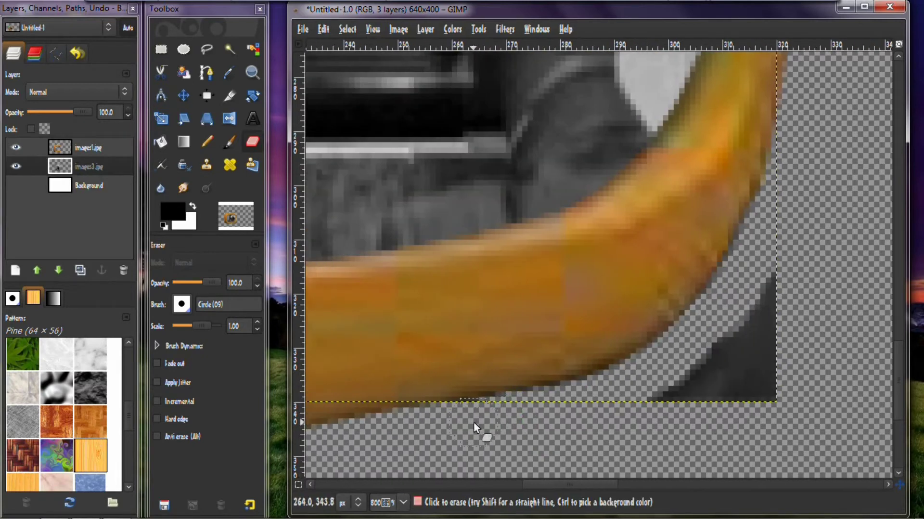
mouse_move(766, 226)
left_mouse_down()
mouse_move(746, 282)
mouse_move(724, 304)
mouse_move(775, 305)
mouse_move(714, 397)
mouse_move(732, 381)
mouse_move(770, 308)
mouse_move(752, 333)
left_mouse_up()
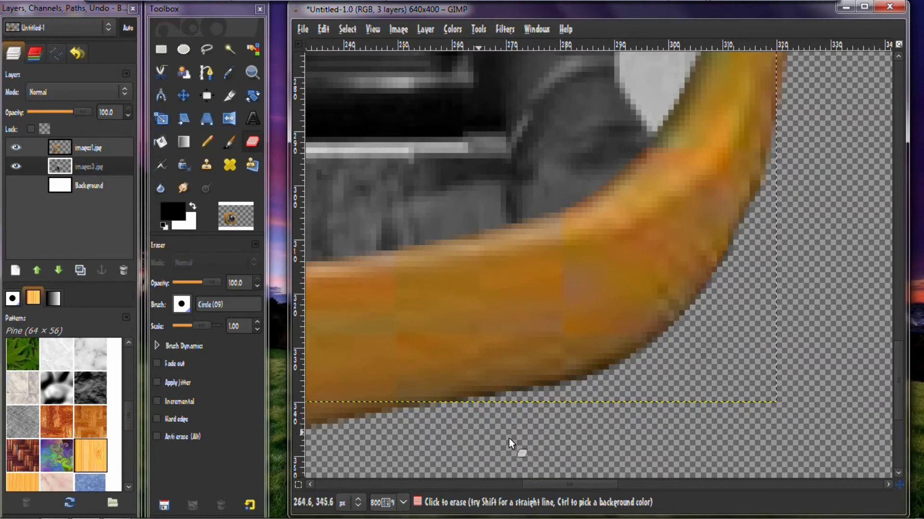
left_click(403, 502)
- Zoom to 100% and drop Gloss Text.png from the desktop onto the canvas as a new layer
left_click(390, 422)
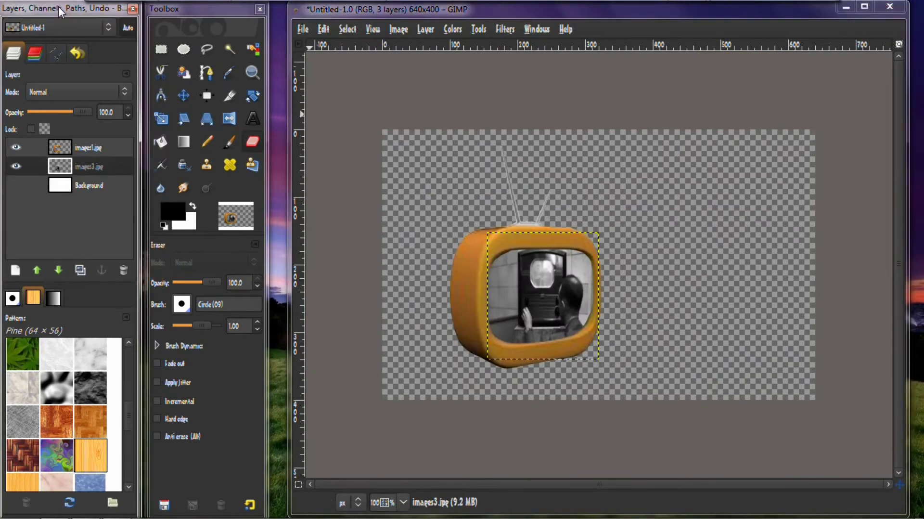
left_click_drag(59, 6, 195, 7)
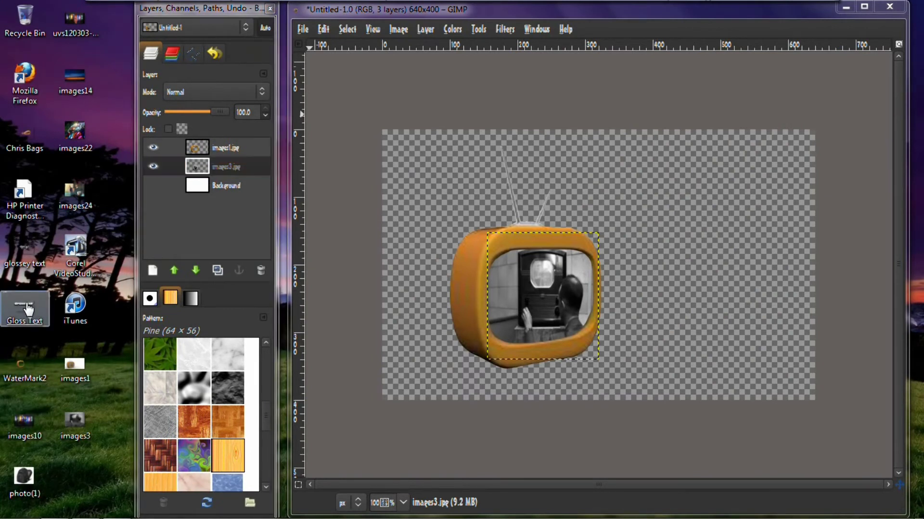
left_click_drag(28, 308, 211, 395)
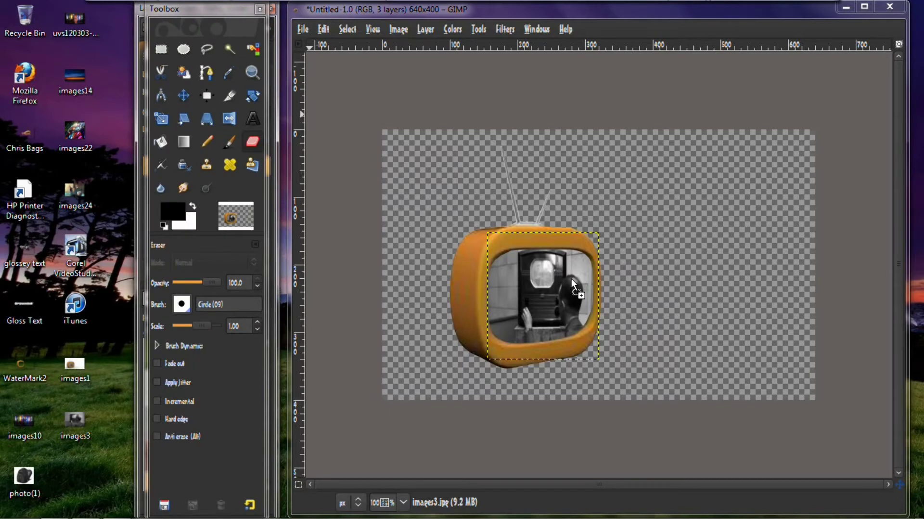
left_click_drag(571, 278, 572, 281)
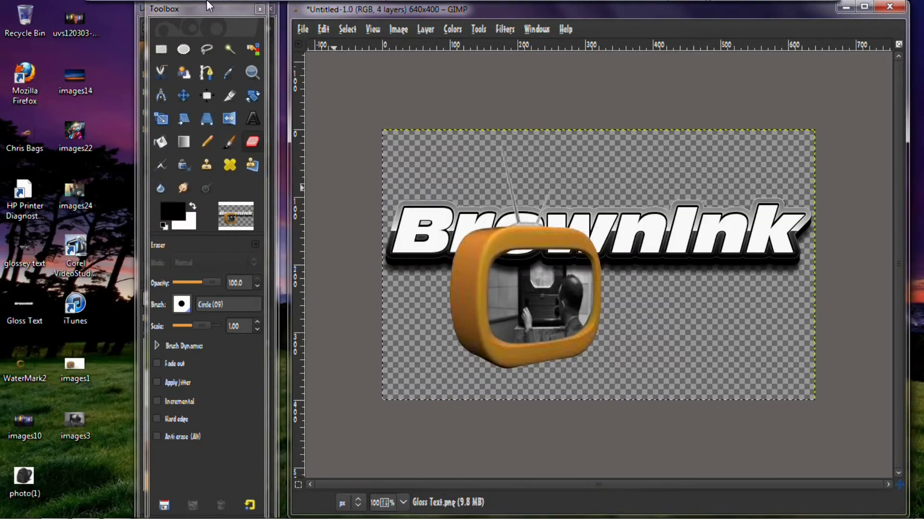
left_click_drag(214, 9, 81, 11)
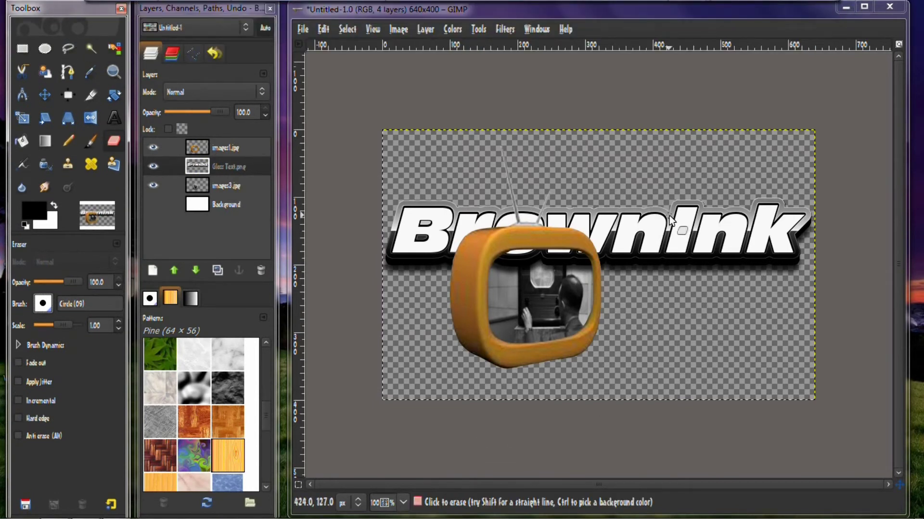
- Scale the Gloss Text.png layer narrower from its left side to 431×399, then select it
left_click(25, 122)
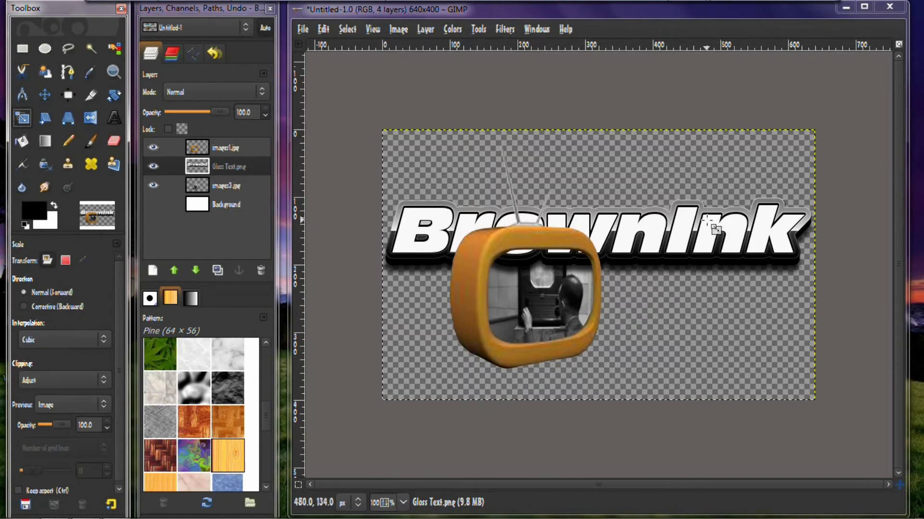
left_click(707, 219)
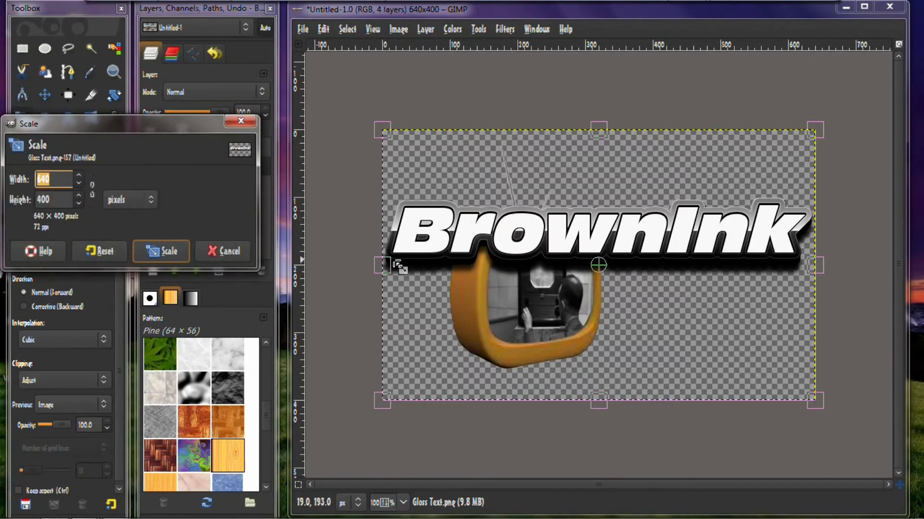
left_click_drag(391, 264, 519, 278)
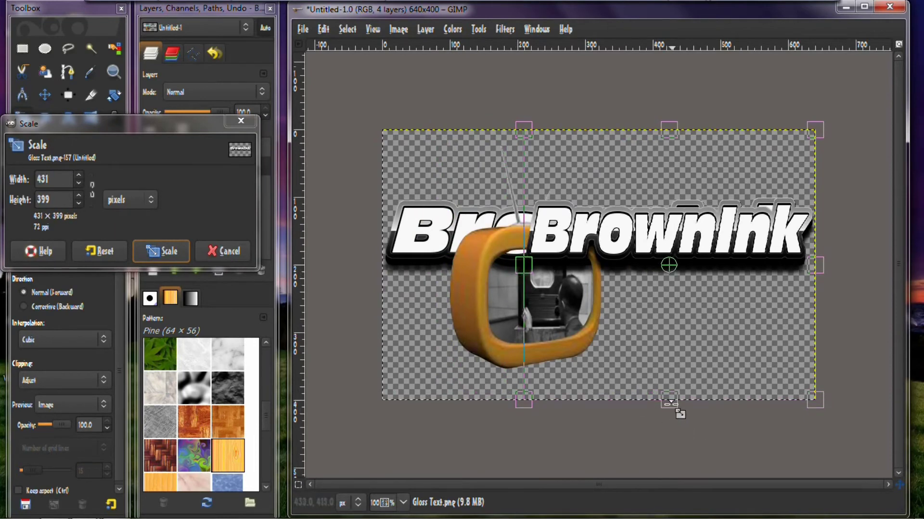
left_click(172, 245)
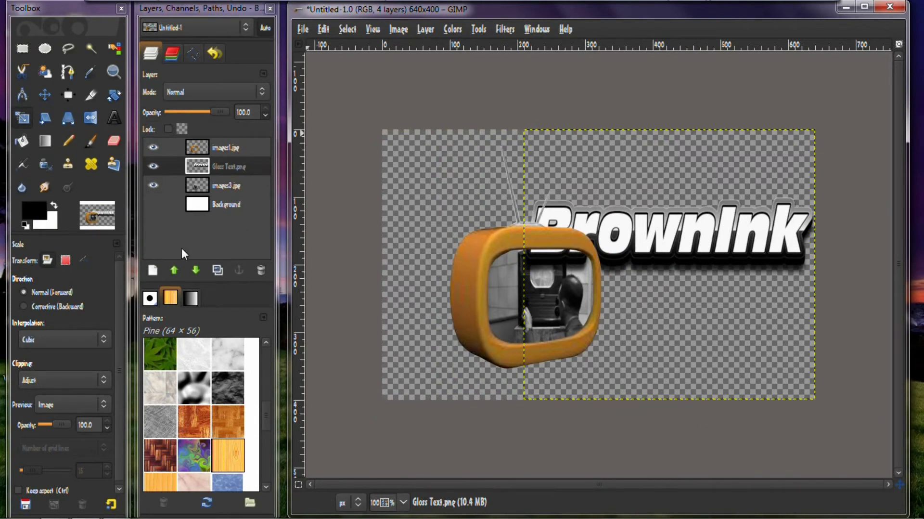
left_click(253, 168)
- Raise Gloss Text.png to the top and move BrownInk down-left onto the TV screen
left_click_drag(254, 169, 258, 147)
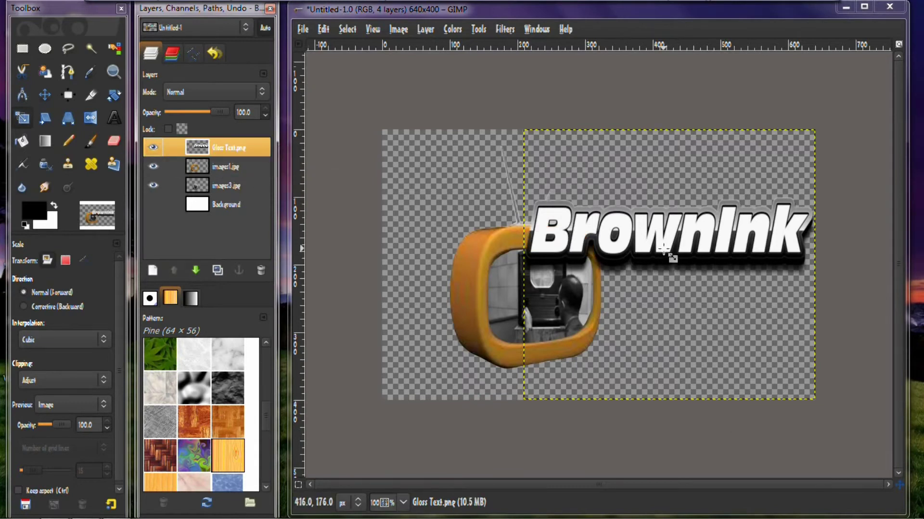
left_click(46, 102)
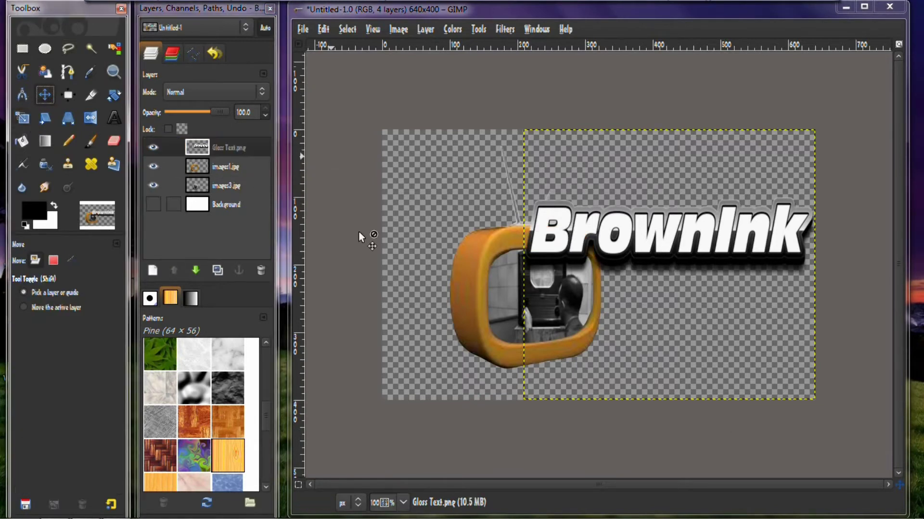
left_click_drag(632, 233, 604, 292)
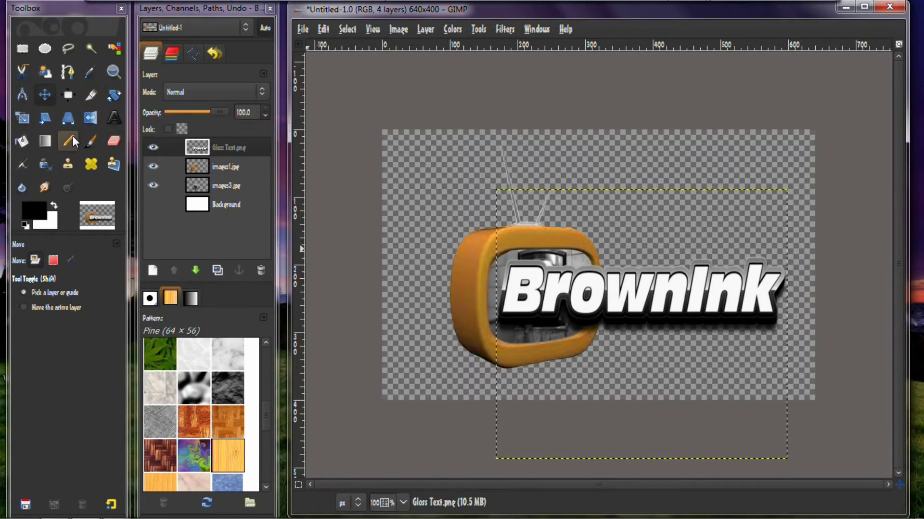
- Warp BrownInk in perspective, pulling its top-right corner up so it rises out of the TV
left_click(69, 119)
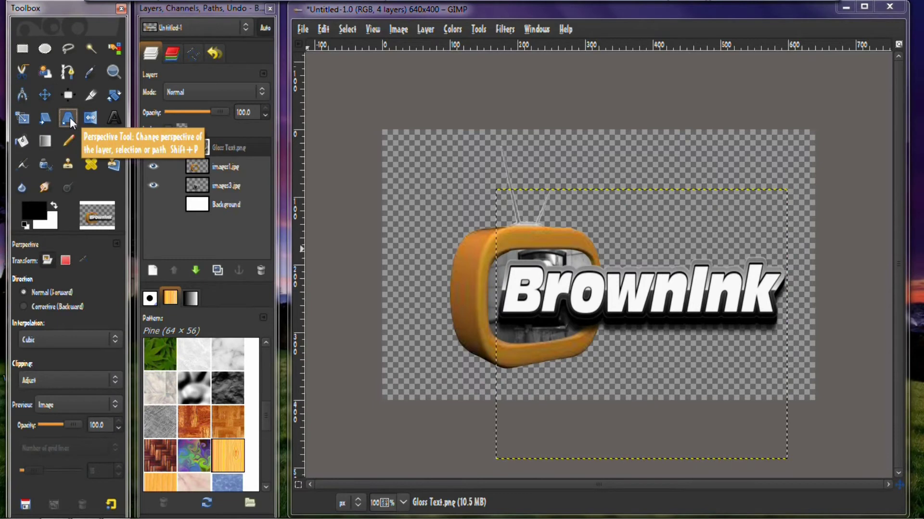
left_click(683, 302)
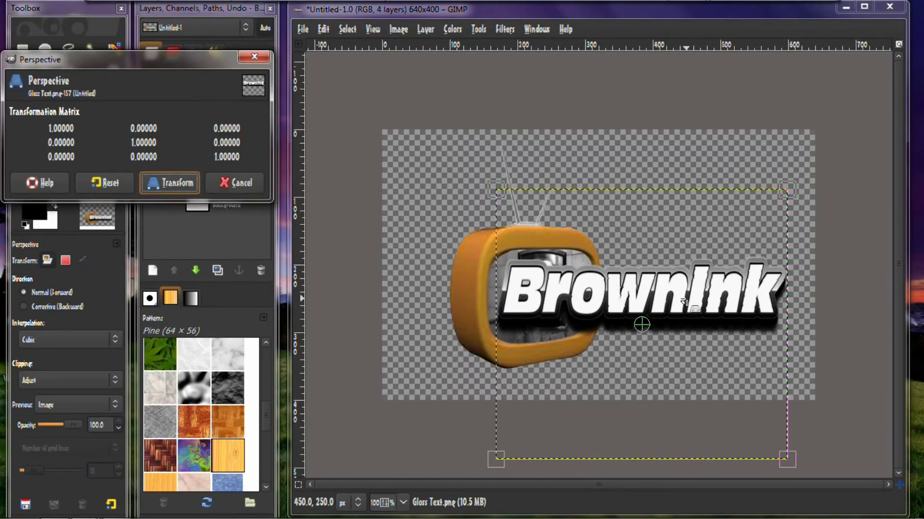
left_click_drag(496, 189, 511, 252)
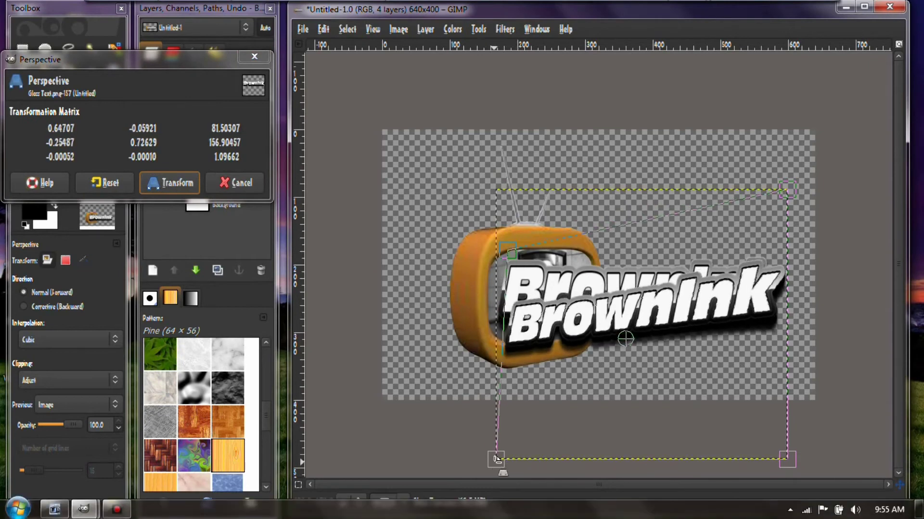
left_click_drag(494, 443, 497, 391)
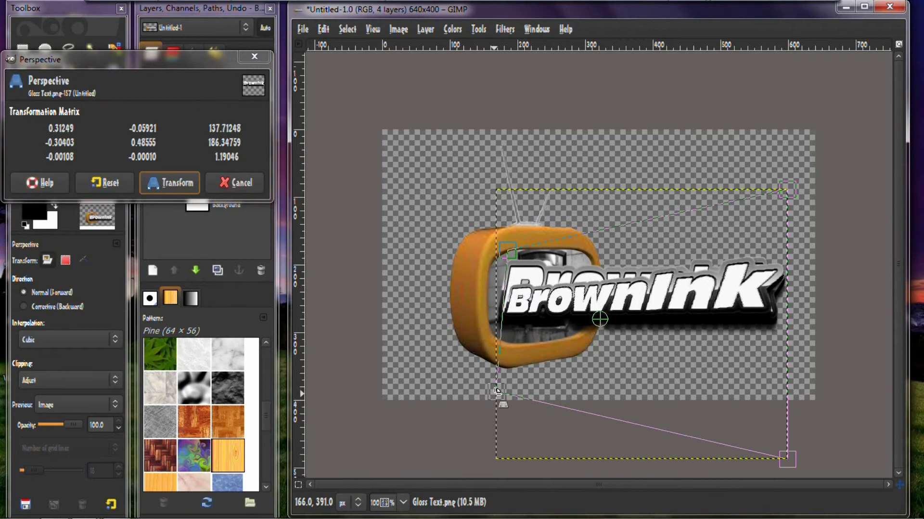
left_click_drag(498, 391, 493, 390)
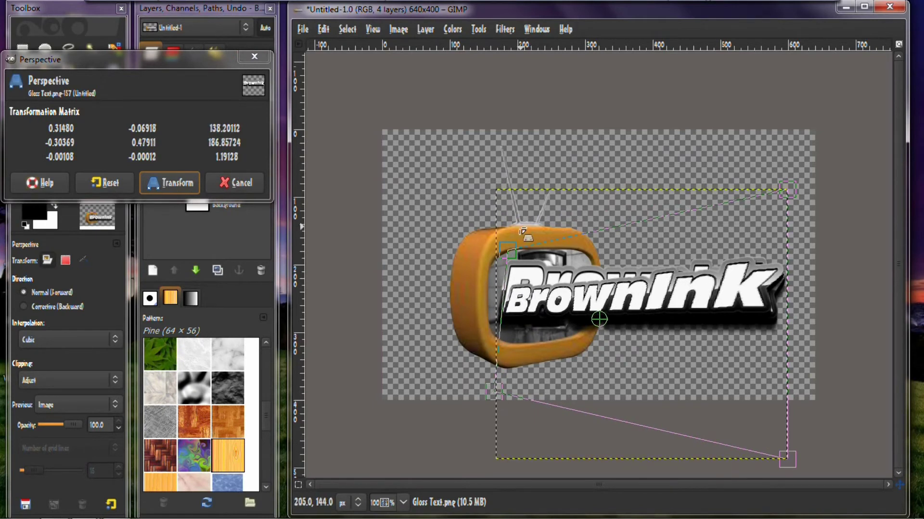
left_click_drag(509, 237, 499, 244)
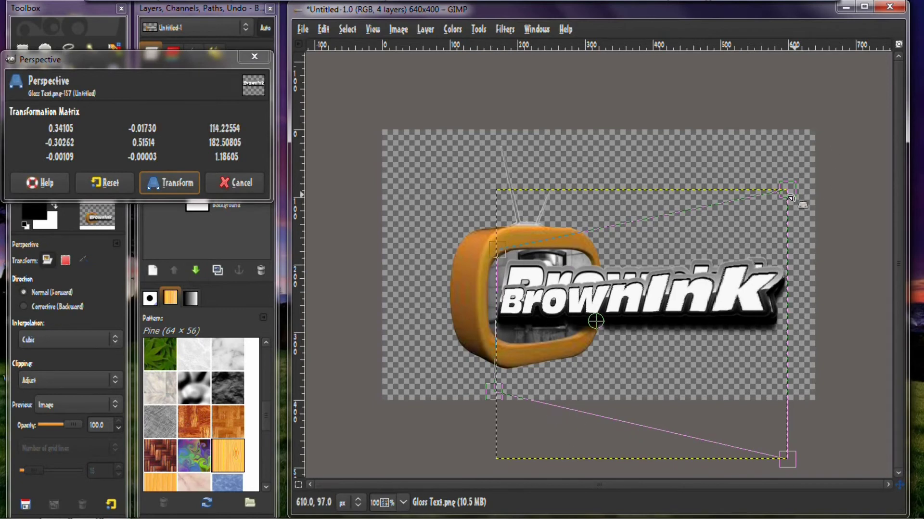
left_click_drag(790, 191, 787, 68)
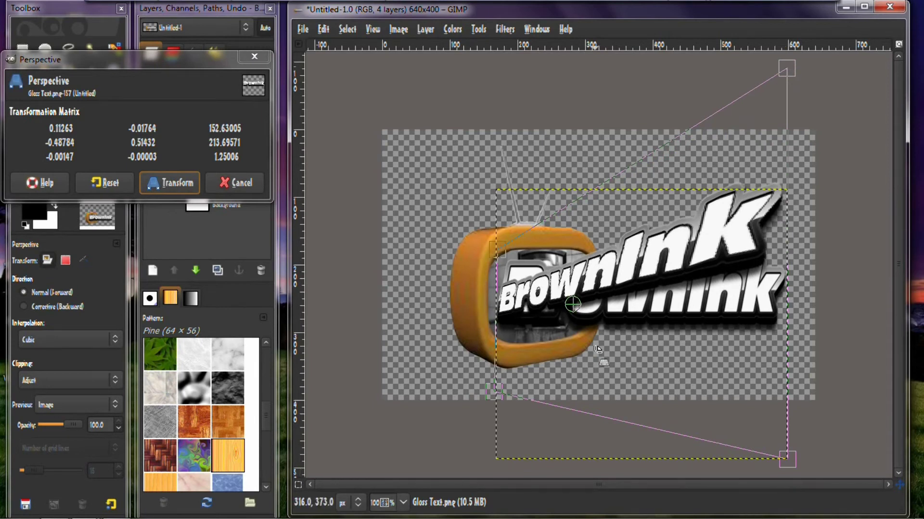
left_click_drag(572, 303, 572, 285)
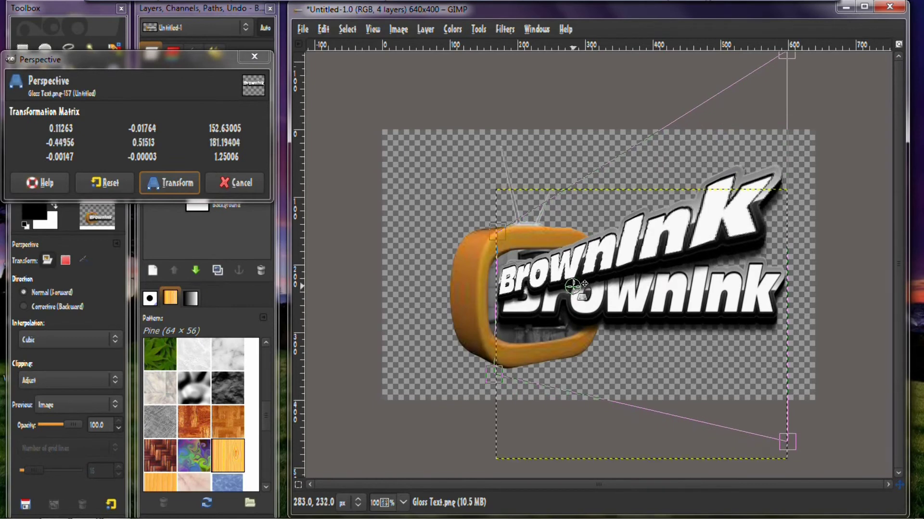
left_click(163, 186)
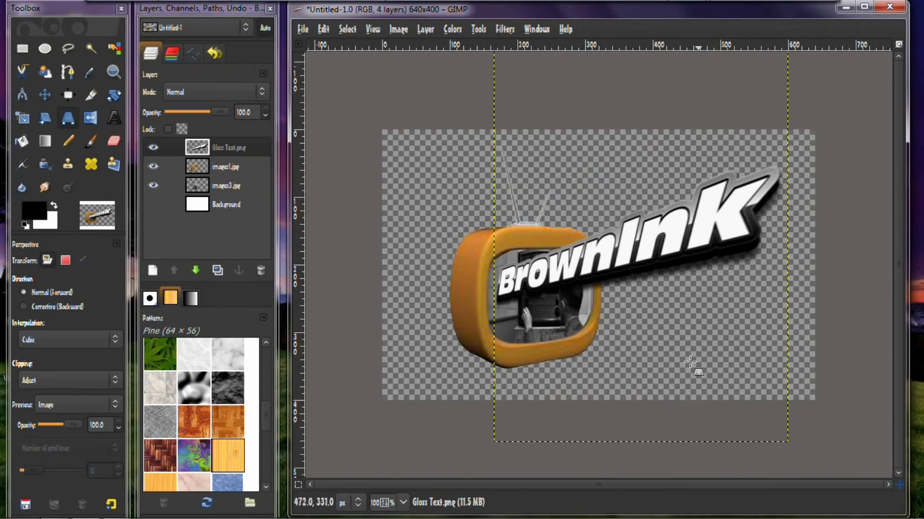
- Add glossey text.png from the desktop as a layer and move it below the BrownInk word
left_click_drag(72, 8, 78, 493)
left_click_drag(29, 251, 624, 308)
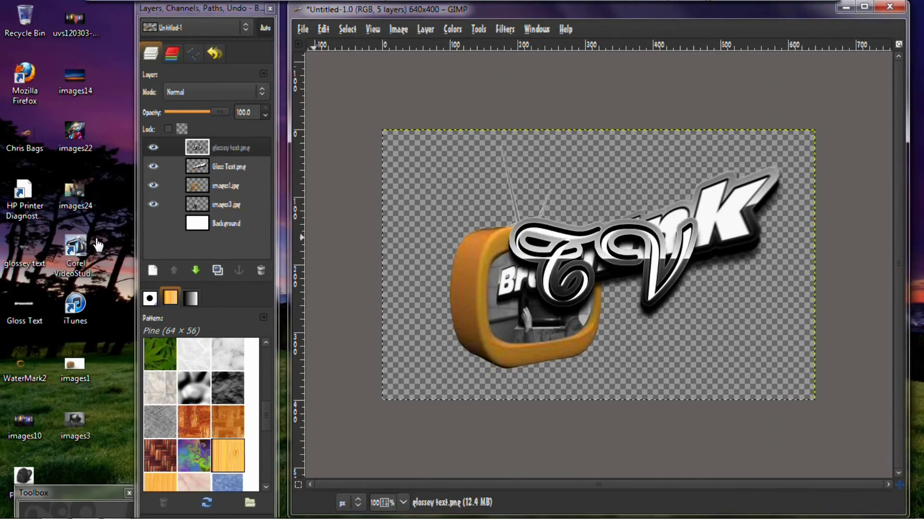
left_click_drag(68, 501, 67, 65)
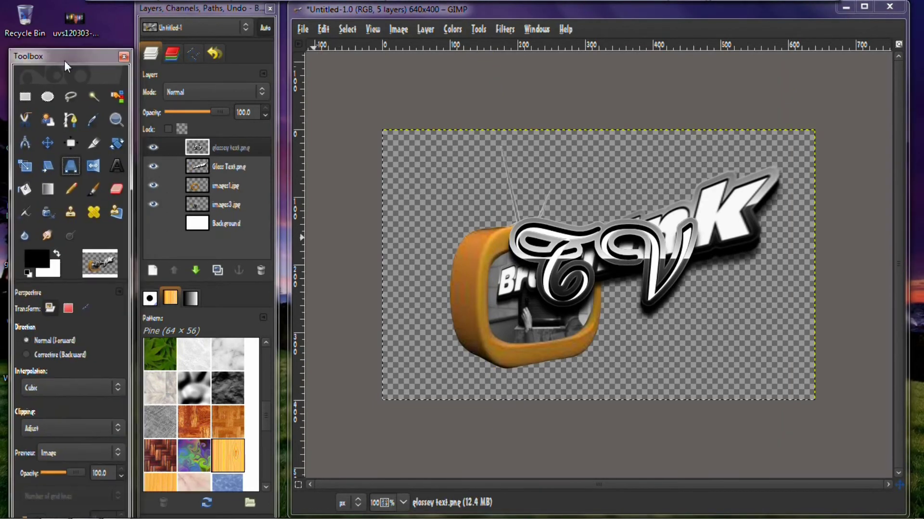
left_click(47, 143)
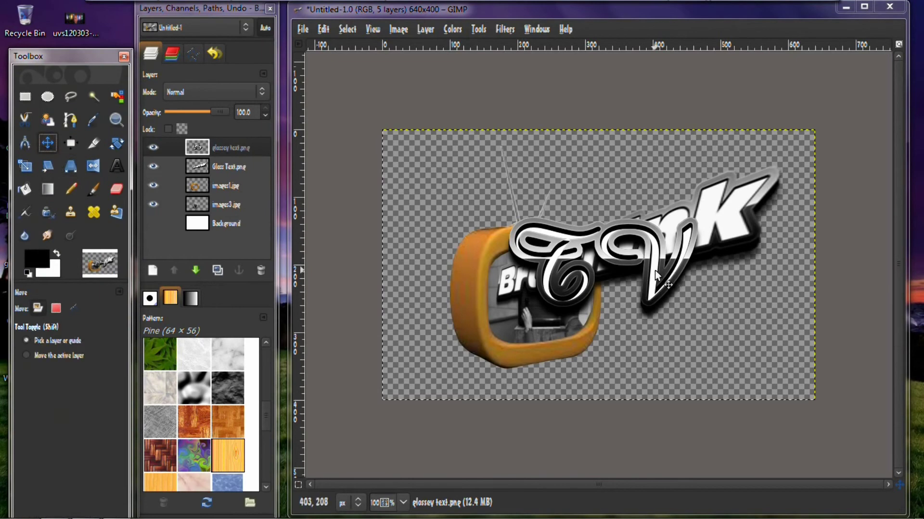
left_click_drag(655, 270, 632, 337)
- Shrink the glossey text.png TV script to about 191×177 and position it within the TV screen
left_click(21, 166)
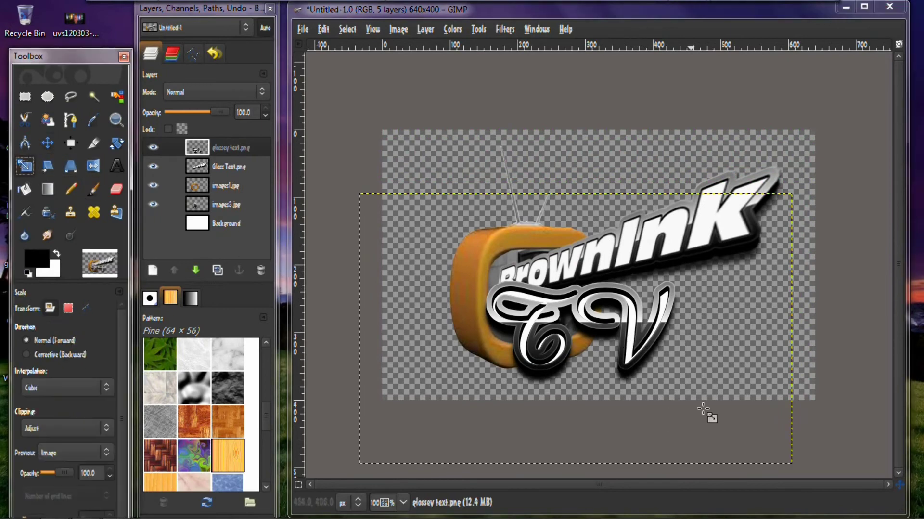
left_click(647, 362)
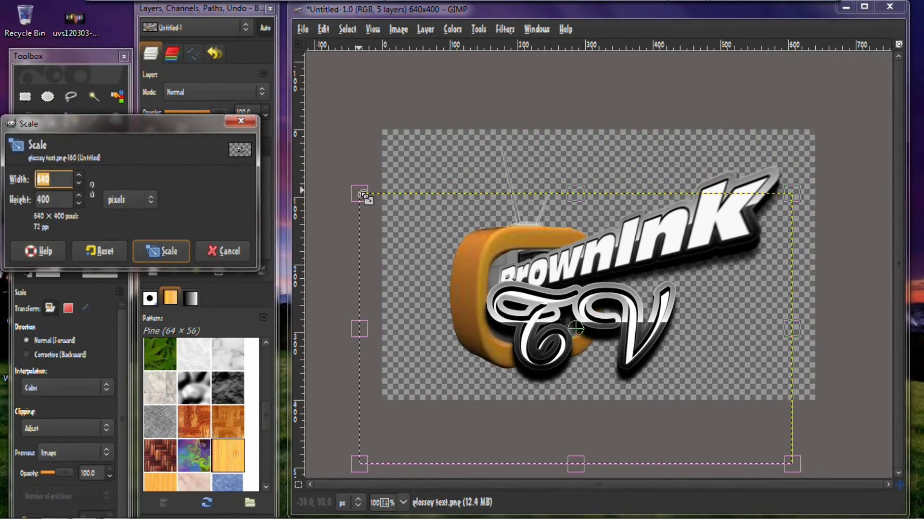
left_click_drag(363, 195, 636, 333)
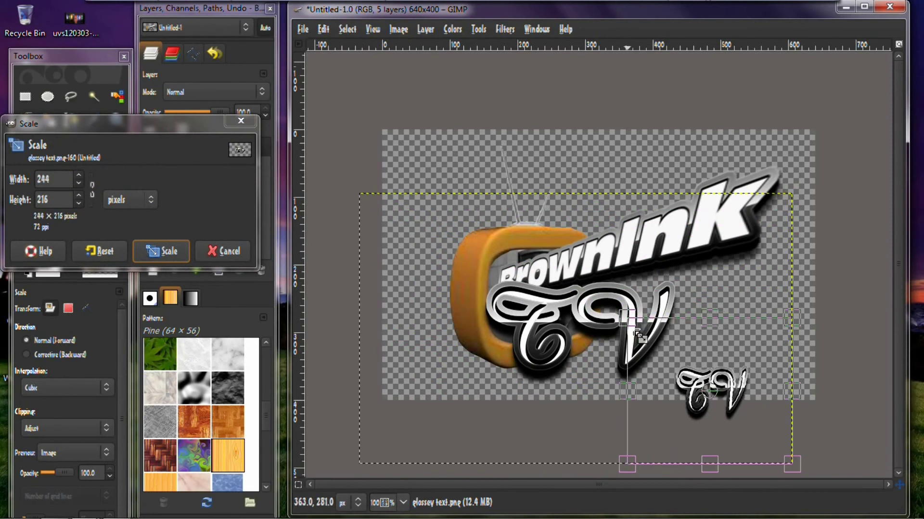
left_click_drag(719, 470, 718, 424)
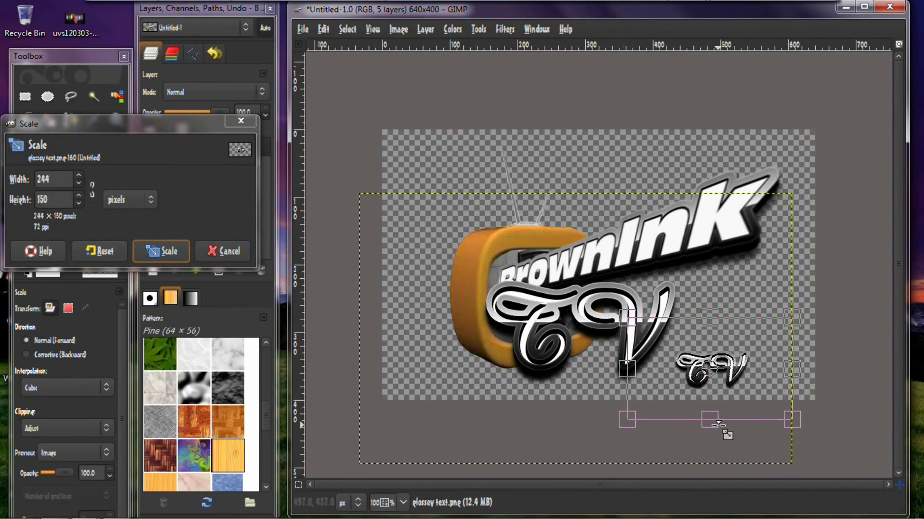
left_click_drag(645, 383, 662, 383)
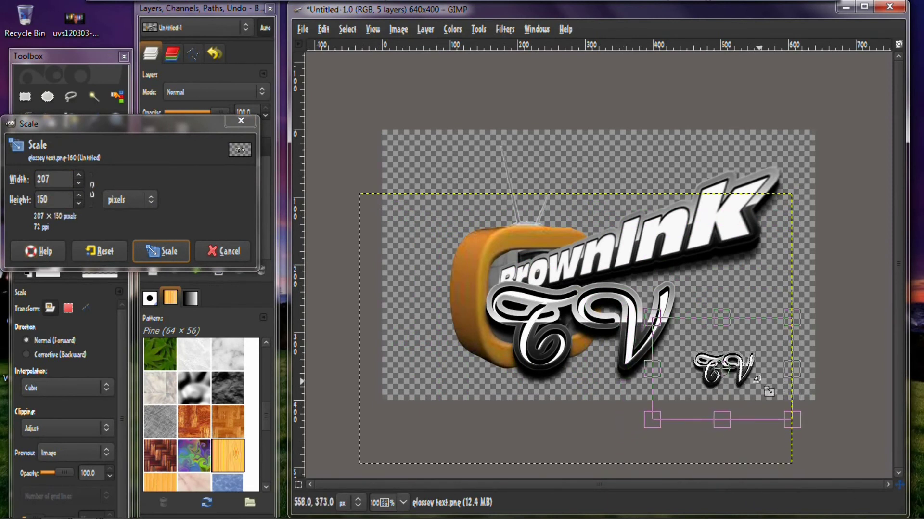
left_click_drag(723, 370, 555, 332)
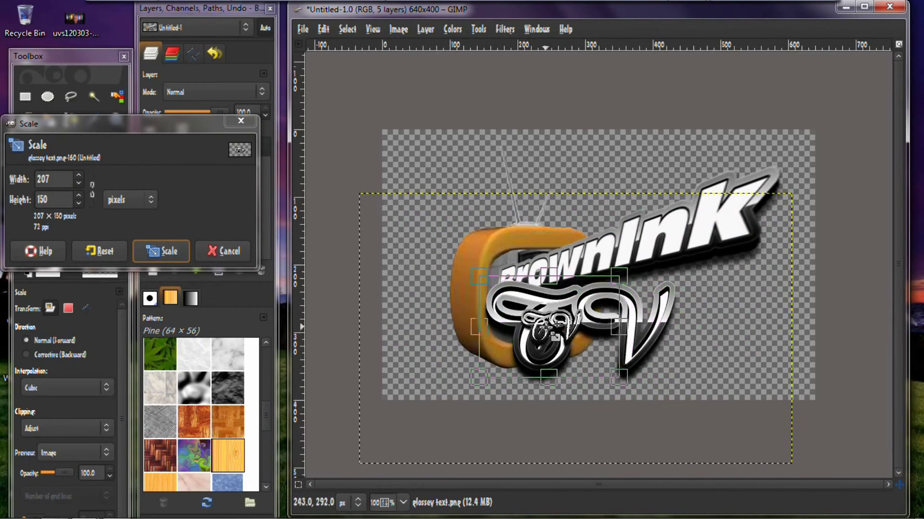
left_click(149, 251)
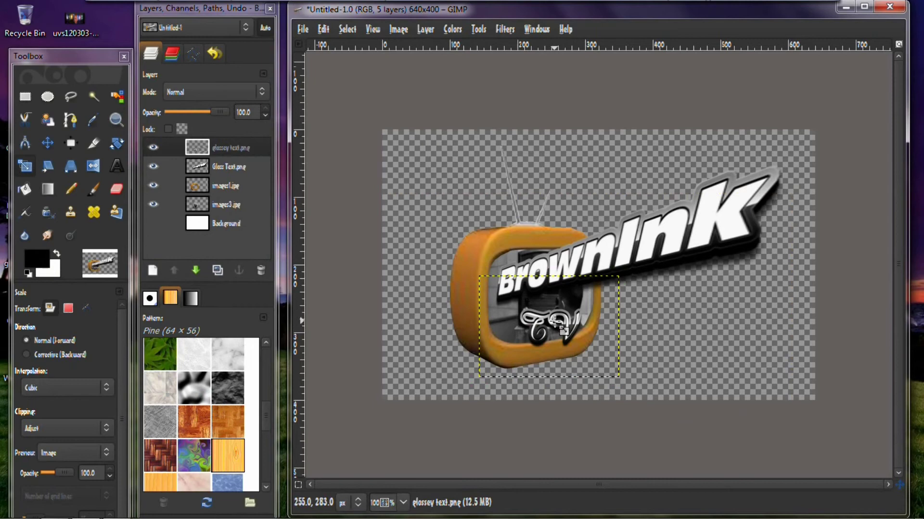
left_click_drag(556, 323, 543, 309)
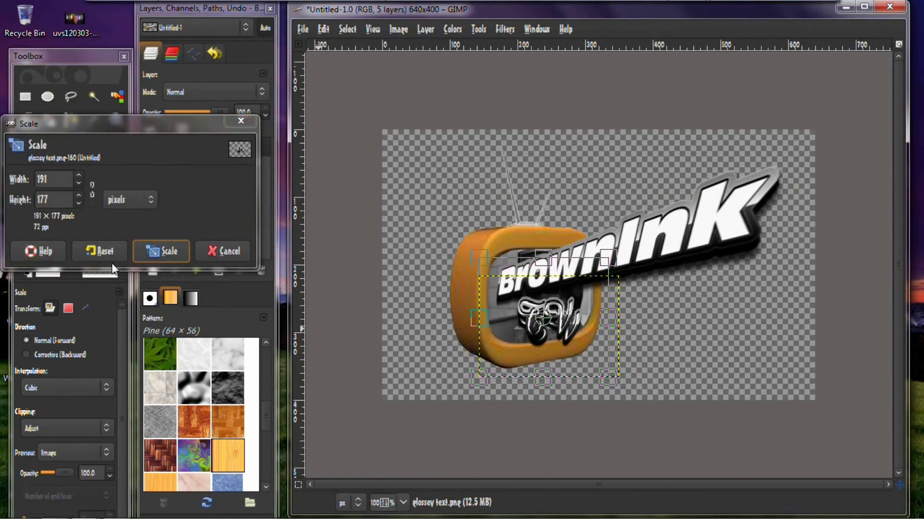
left_click(168, 252)
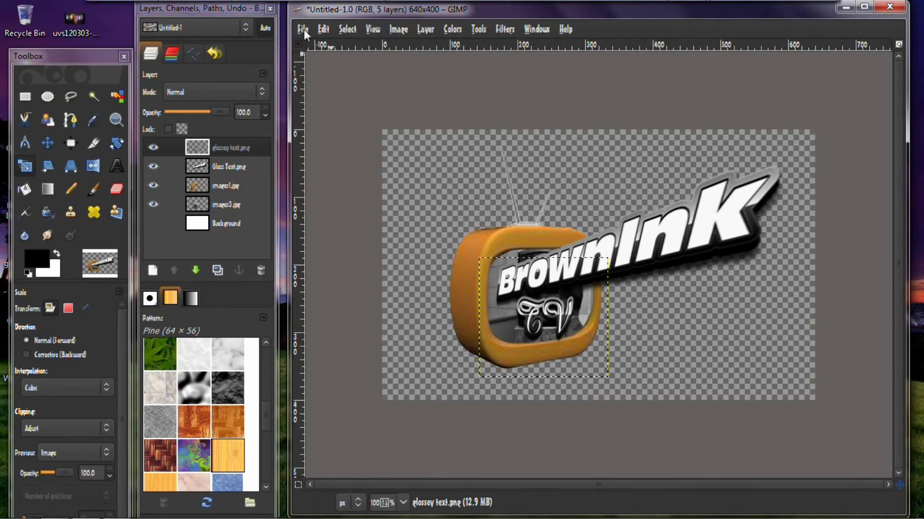
- Merge all visible layers into one images3.jpg layer with Image > Merge Visible Layers
left_click(398, 29)
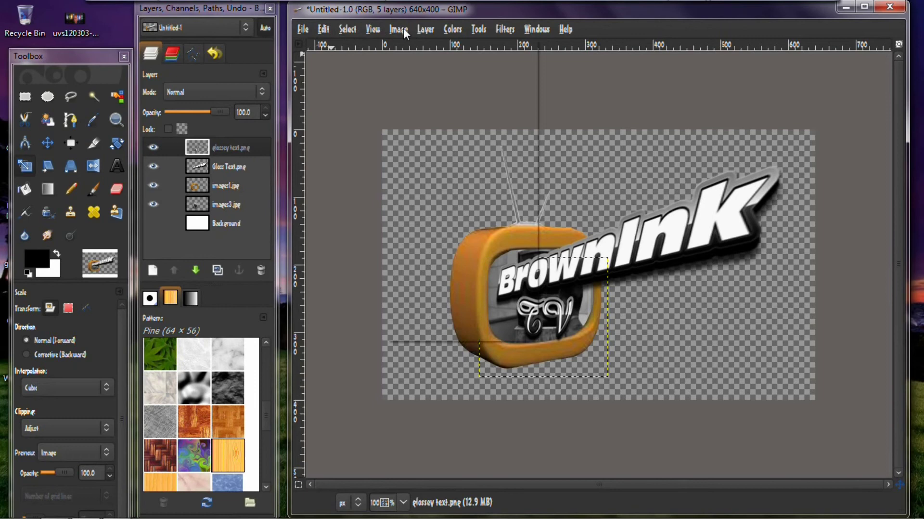
left_click(455, 254)
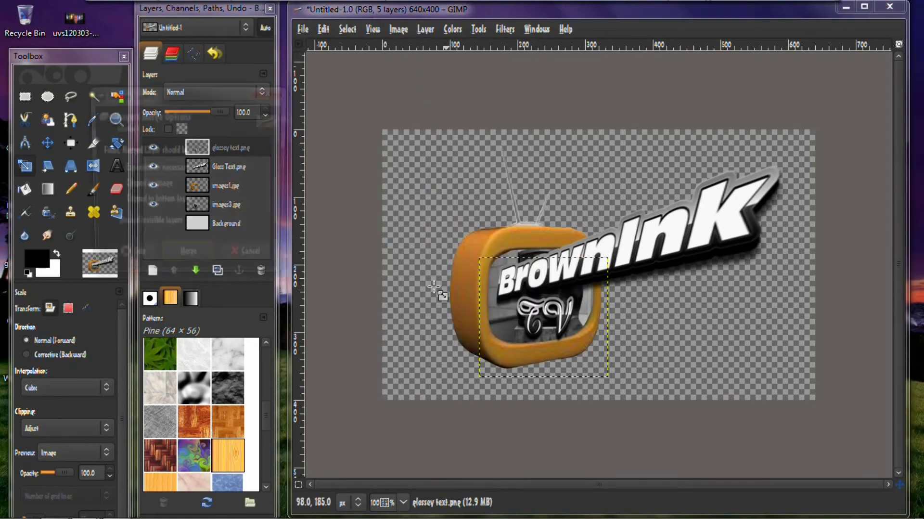
left_click(188, 260)
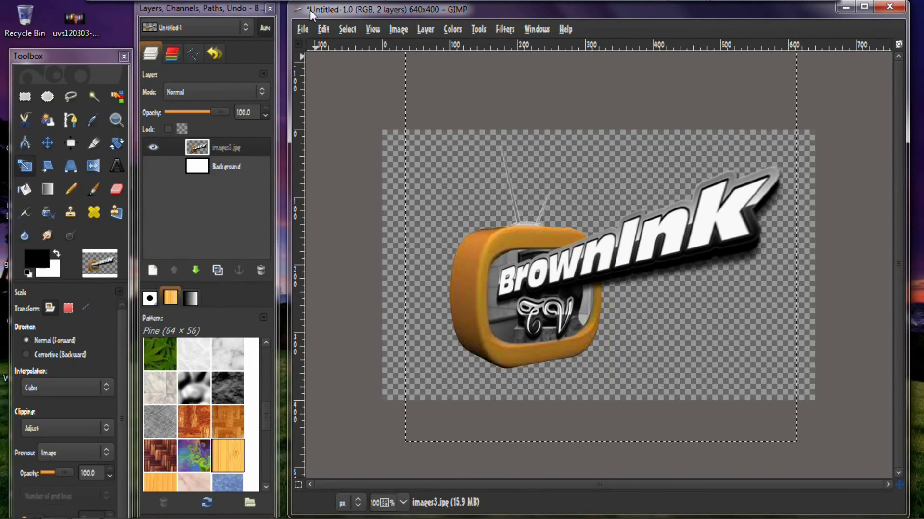
- Save the image as BIWM.png in Pictures, exporting it as a PNG with visible layers merged
left_click(302, 27)
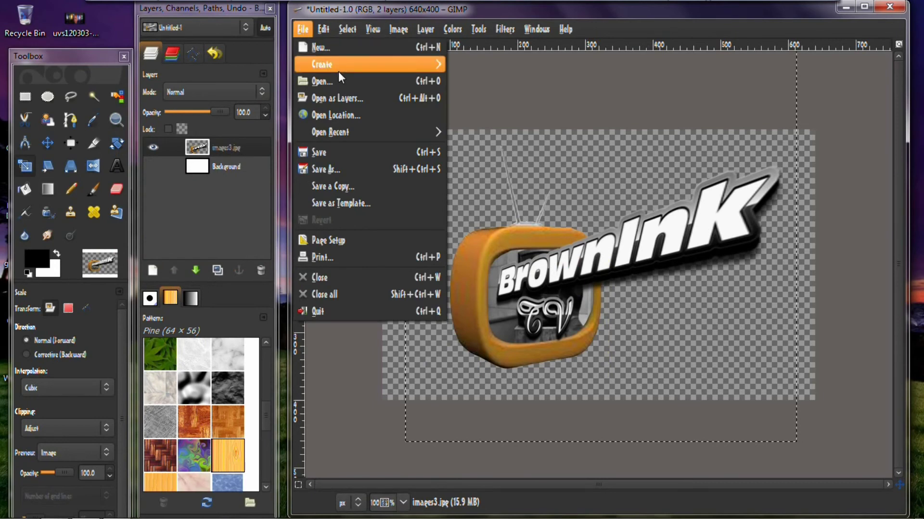
left_click(326, 168)
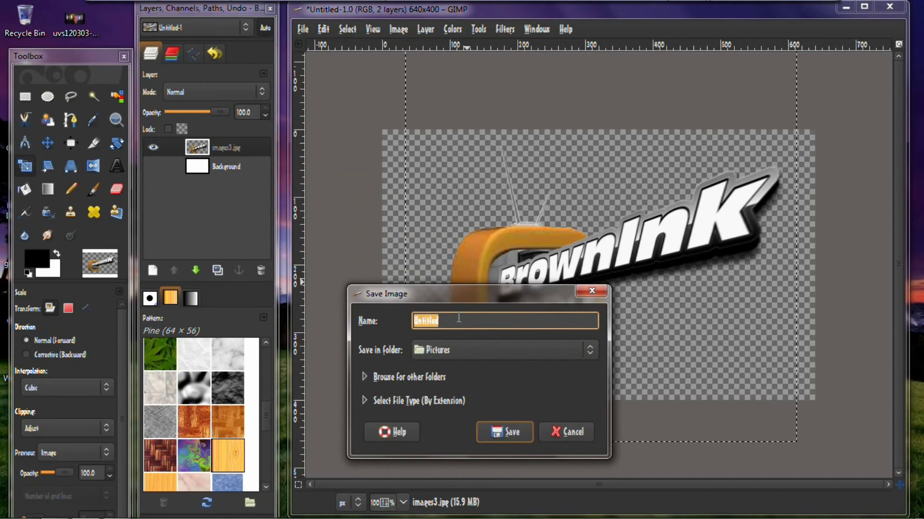
key("BackSpace")
type("Bl")
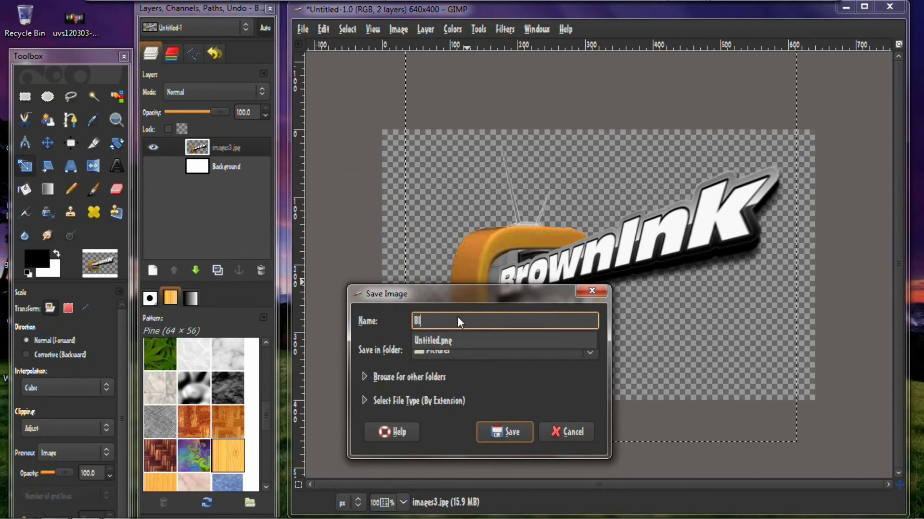
type("WM.png")
left_click(506, 432)
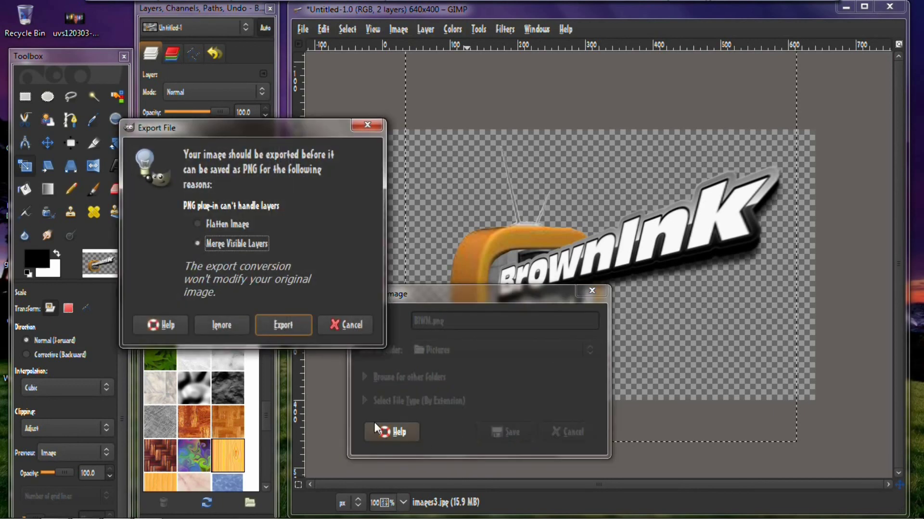
left_click(287, 326)
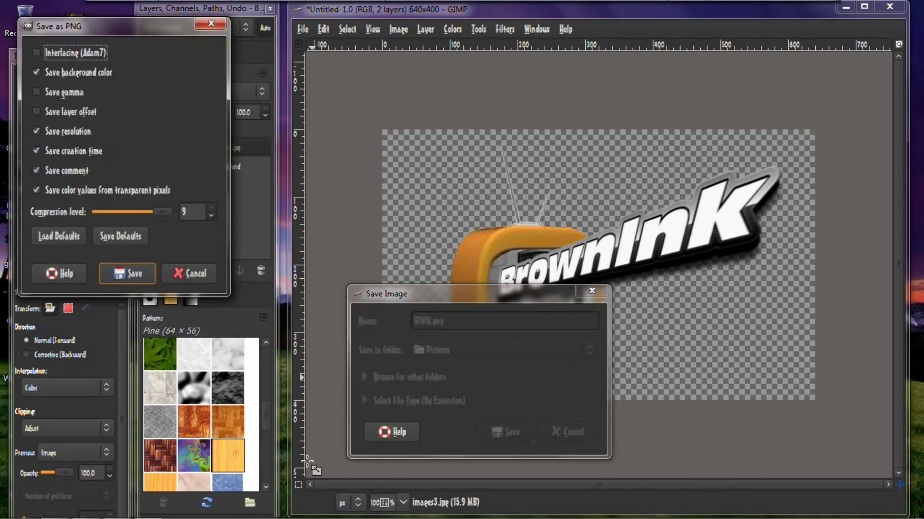
left_click(126, 273)
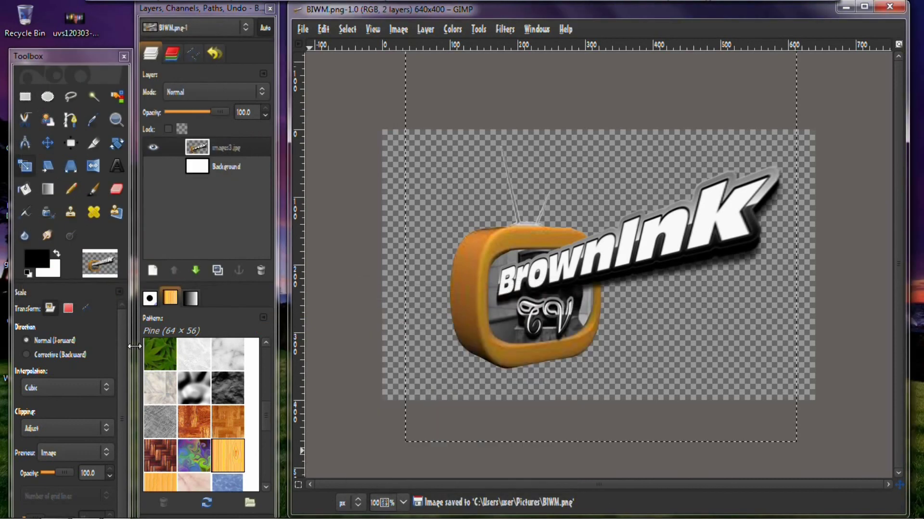